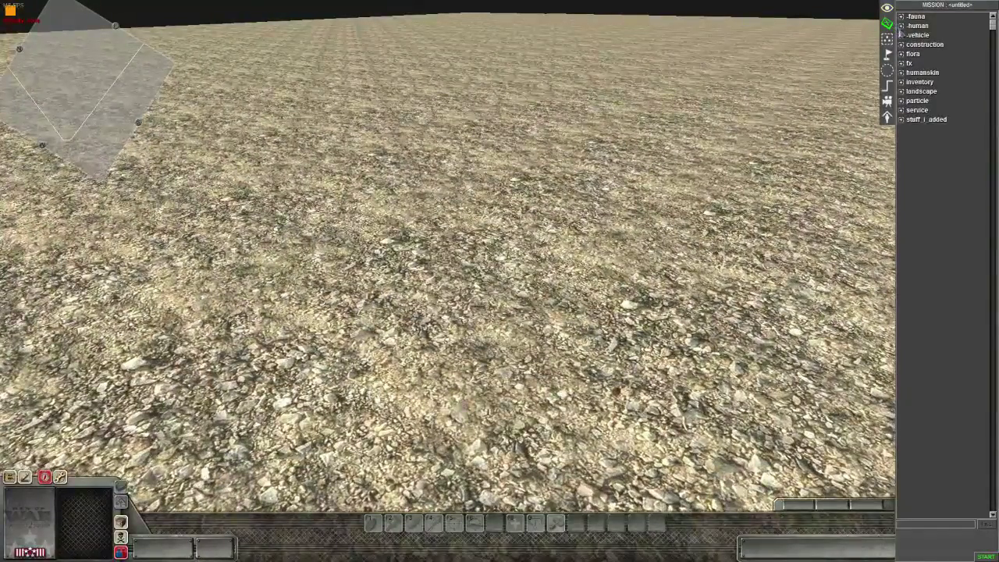
Place a German elite soldier from the multiplayer human entities on the gravel terrain.
left_click(917, 25)
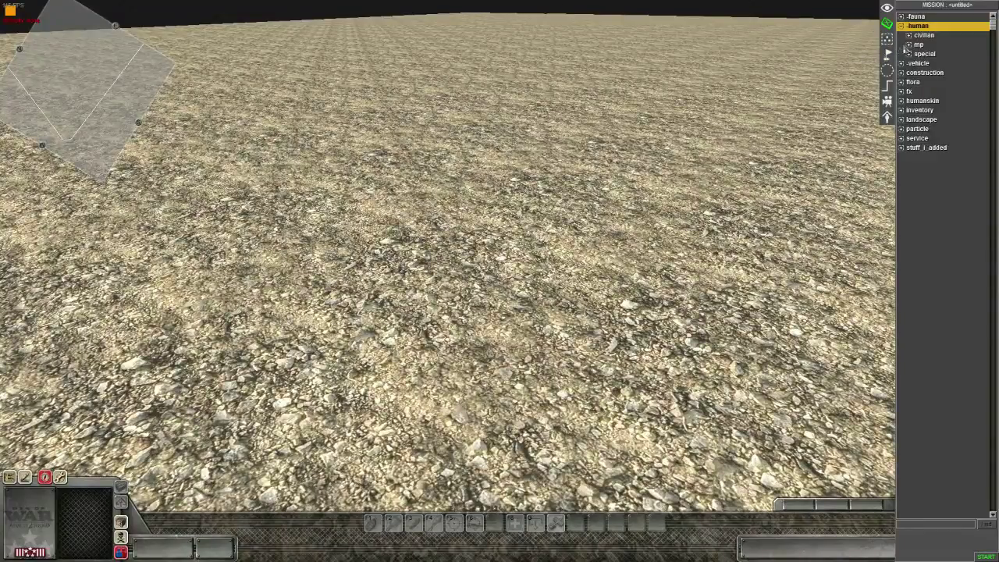
left_click(909, 44)
left_click(917, 64)
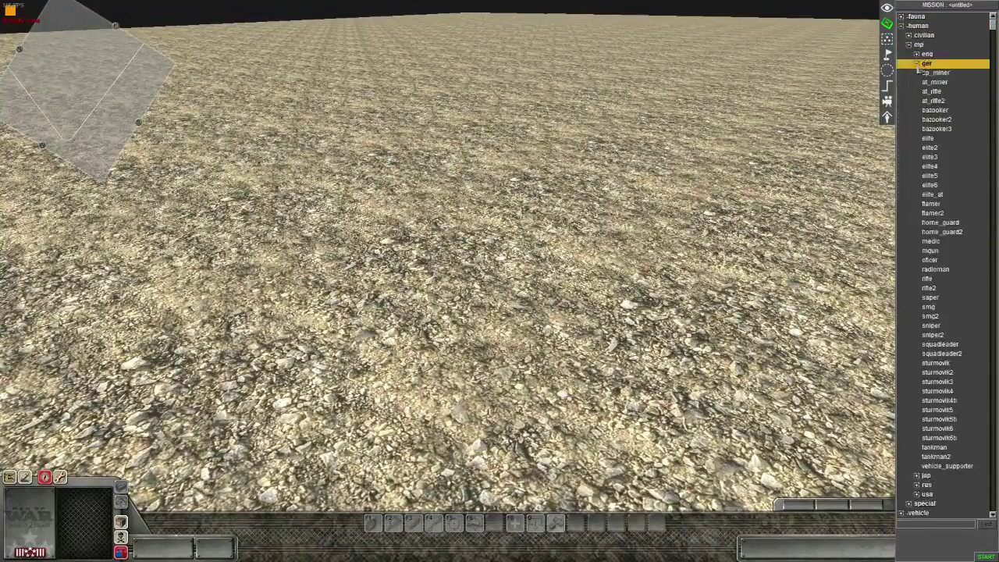
left_click(929, 139)
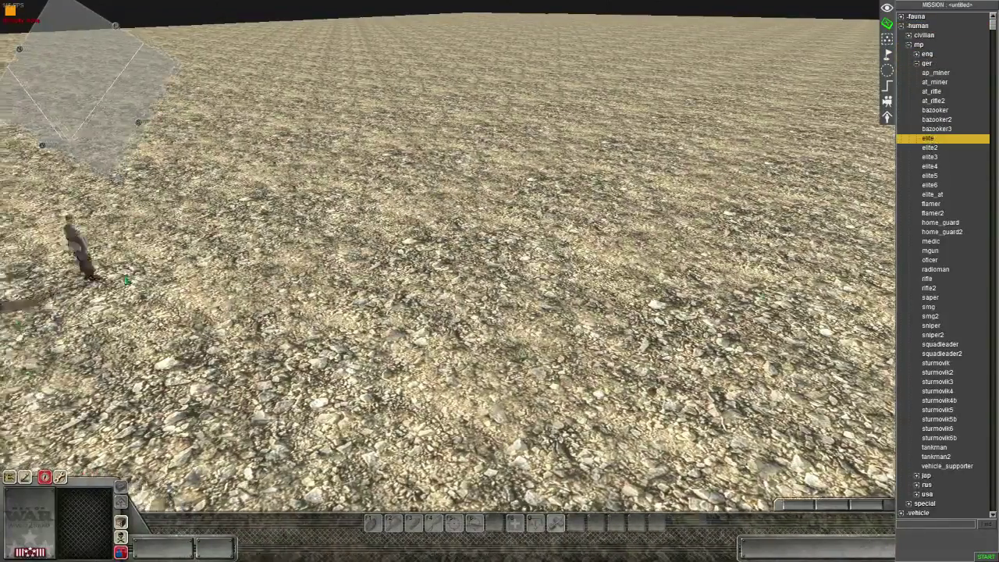
left_click(435, 248)
scroll(434, 248, "up", 2)
middle_click_drag(427, 226, 865, 365)
scroll(866, 343, "down", 1)
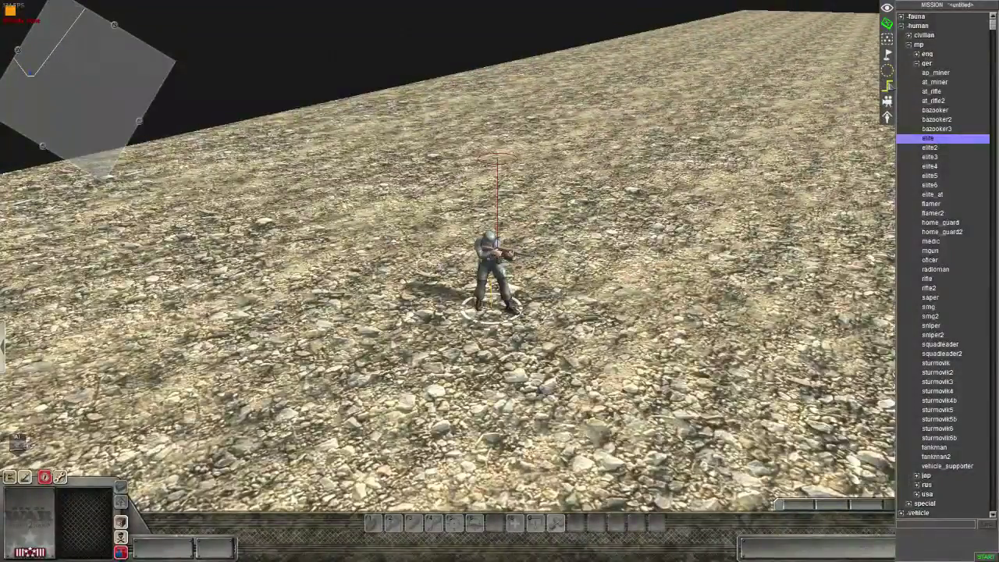
Add a new mission trigger named "animation".
left_click(887, 85)
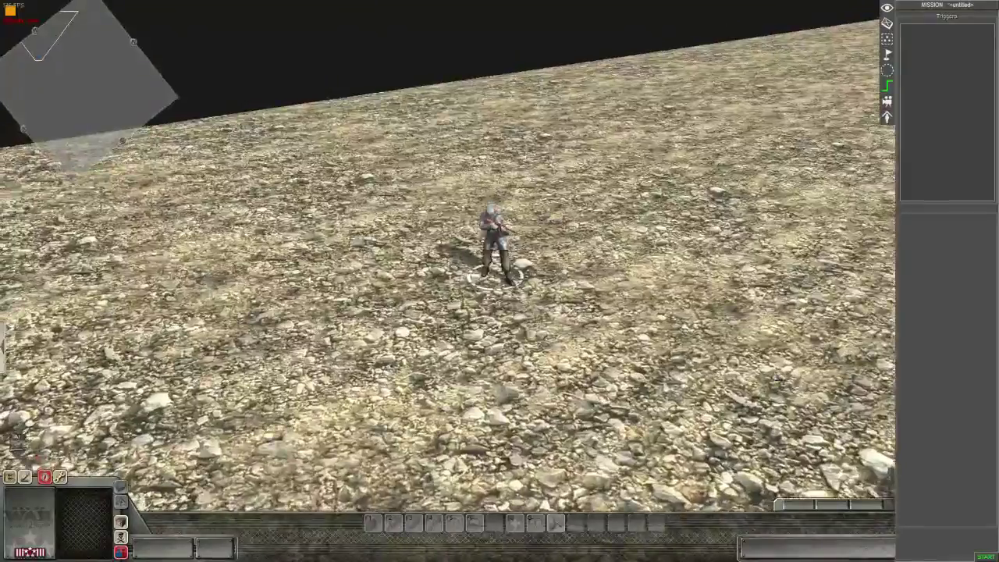
middle_click_drag(499, 281, 702, 304)
middle_click_drag(490, 273, 490, 215)
left_click(483, 299)
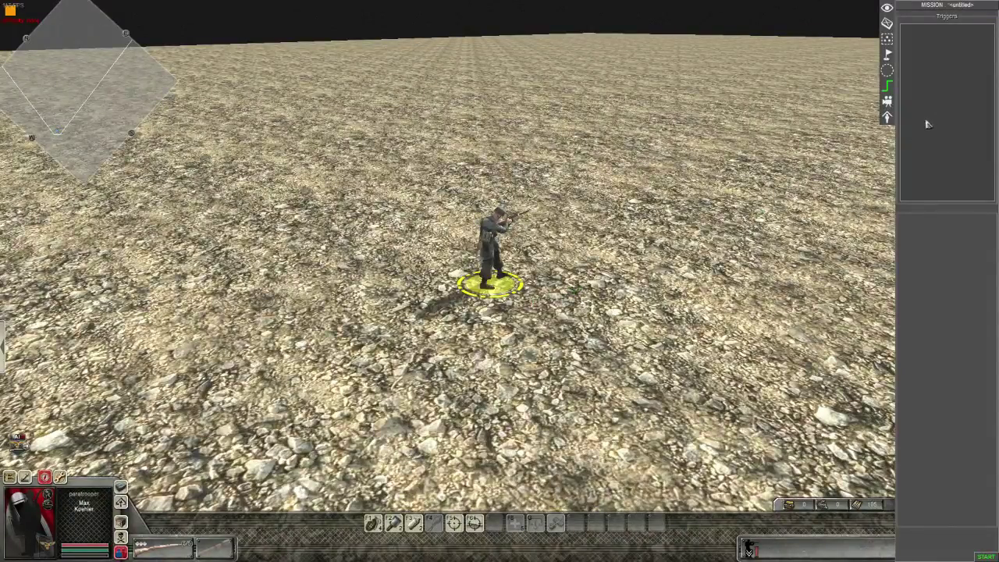
right_click(934, 77)
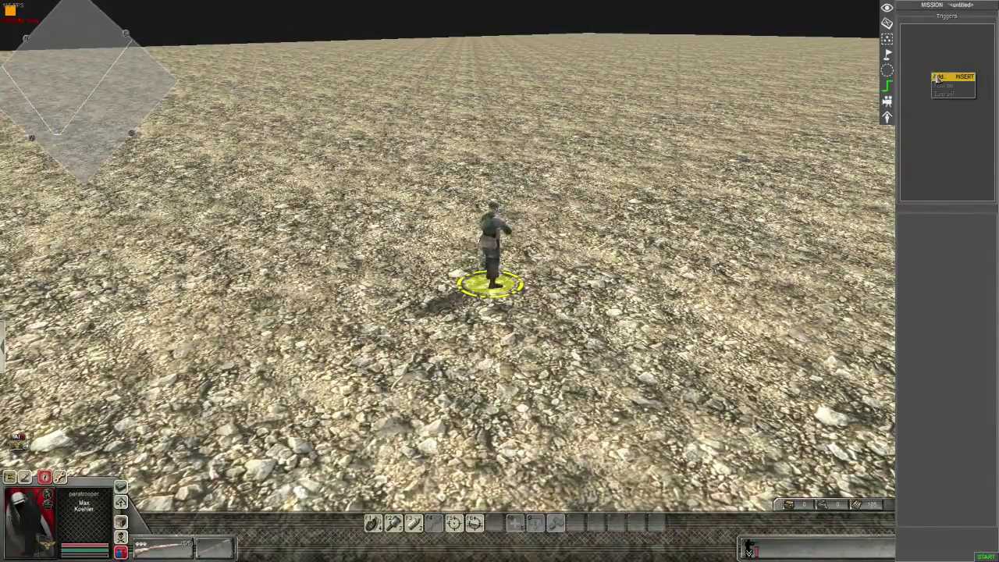
left_click(938, 77)
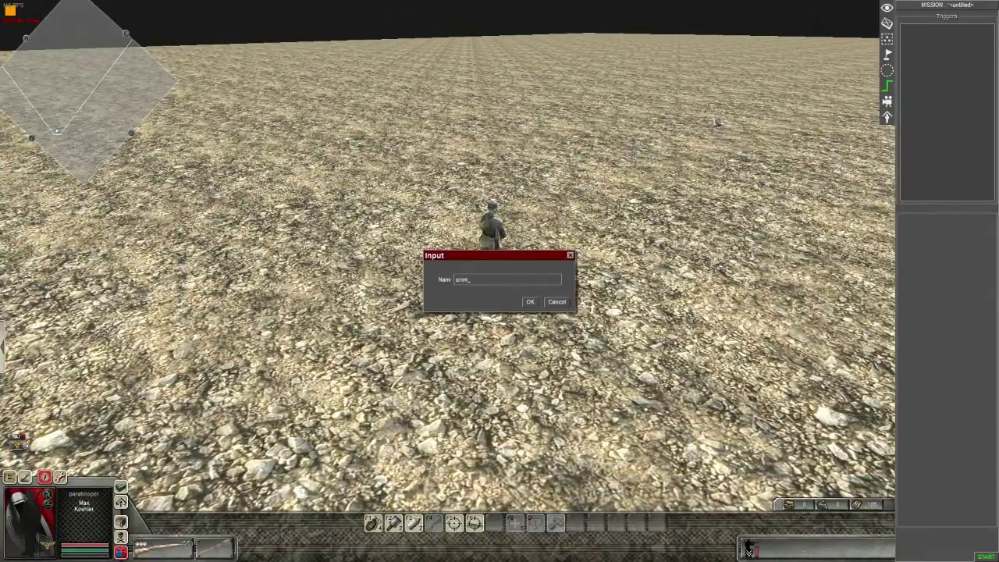
type("animation")
key("Return")
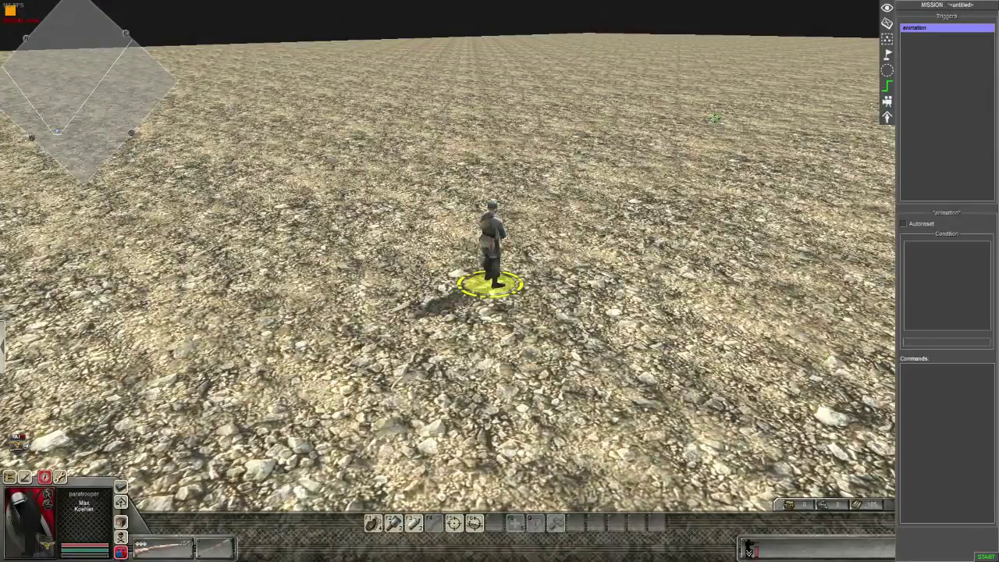
Add a delay command with a time of 2 to the animation trigger.
right_click(922, 381)
left_click(926, 383)
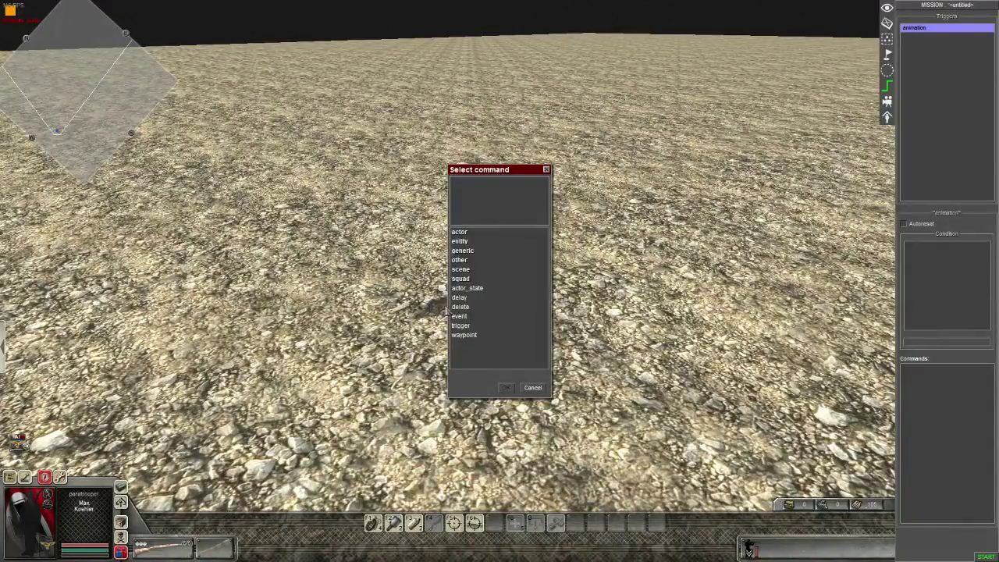
double_click(459, 298)
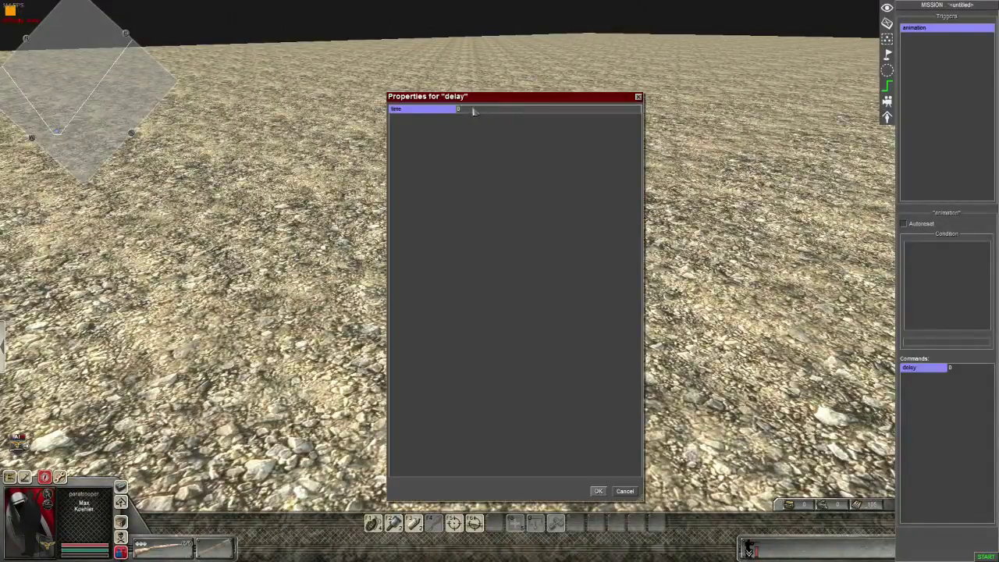
type("2")
key("Return")
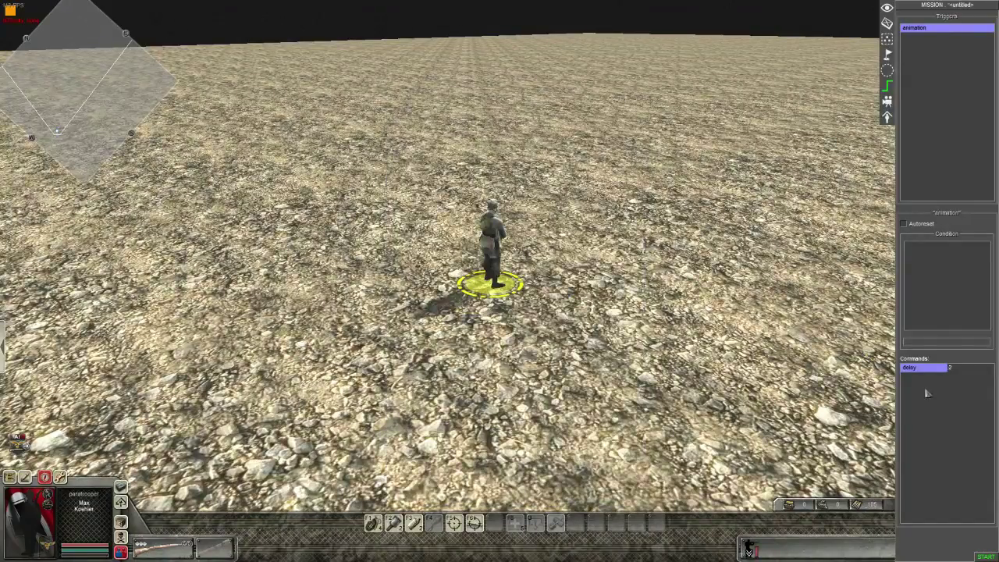
Add an actor animation command after the delay in the trigger, keeping its default properties.
right_click(940, 384)
left_click(949, 389)
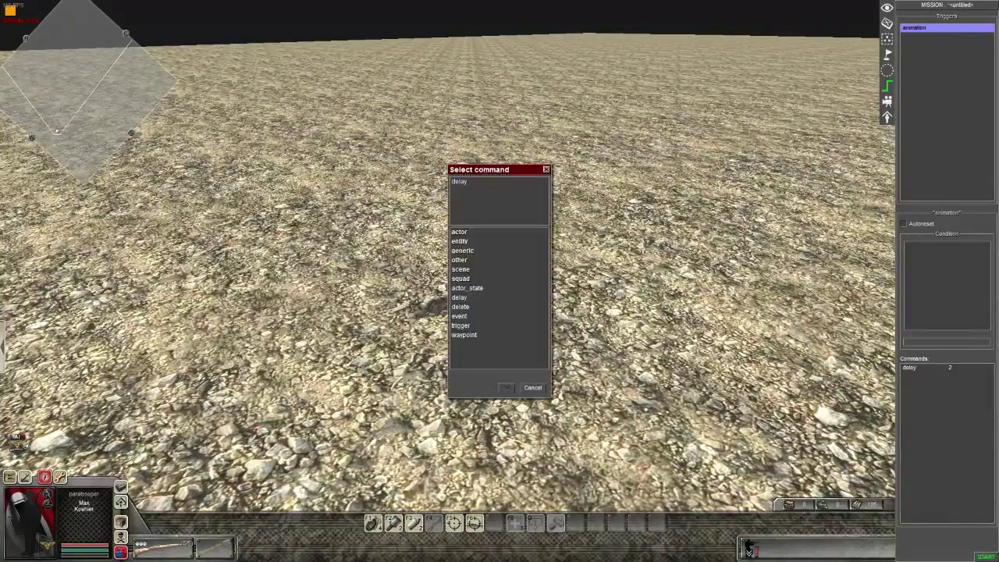
double_click(459, 241)
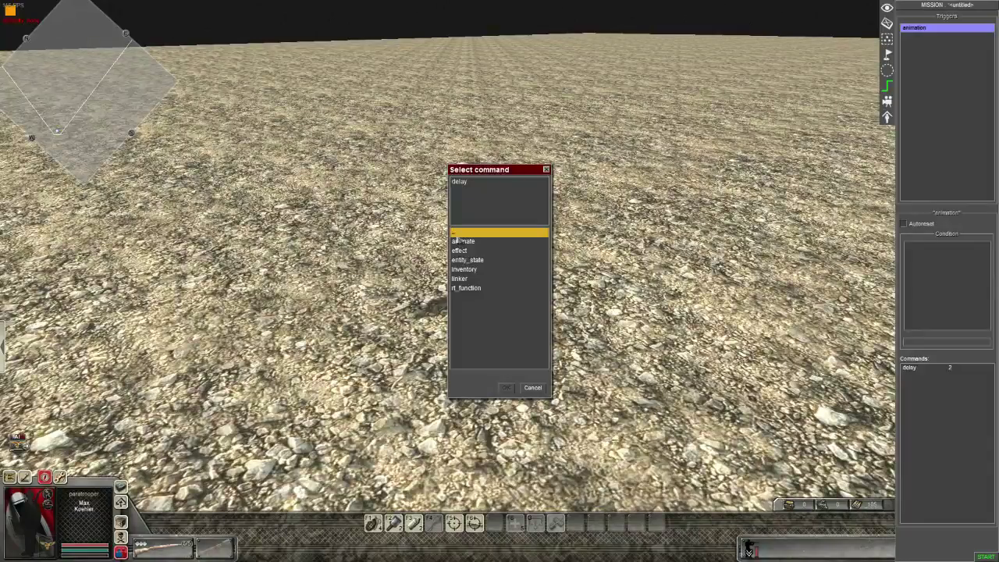
double_click(459, 234)
double_click(459, 241)
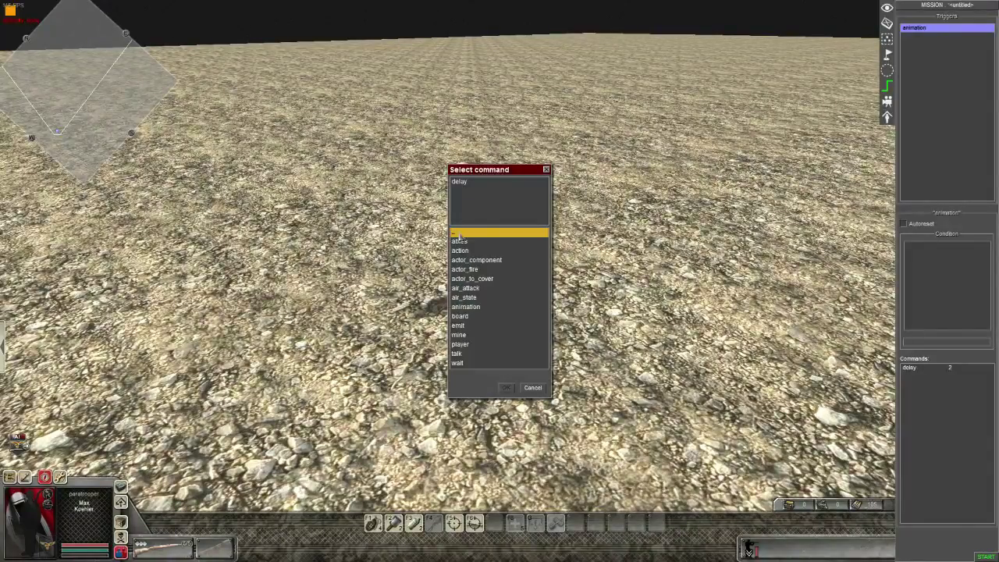
left_click(464, 309)
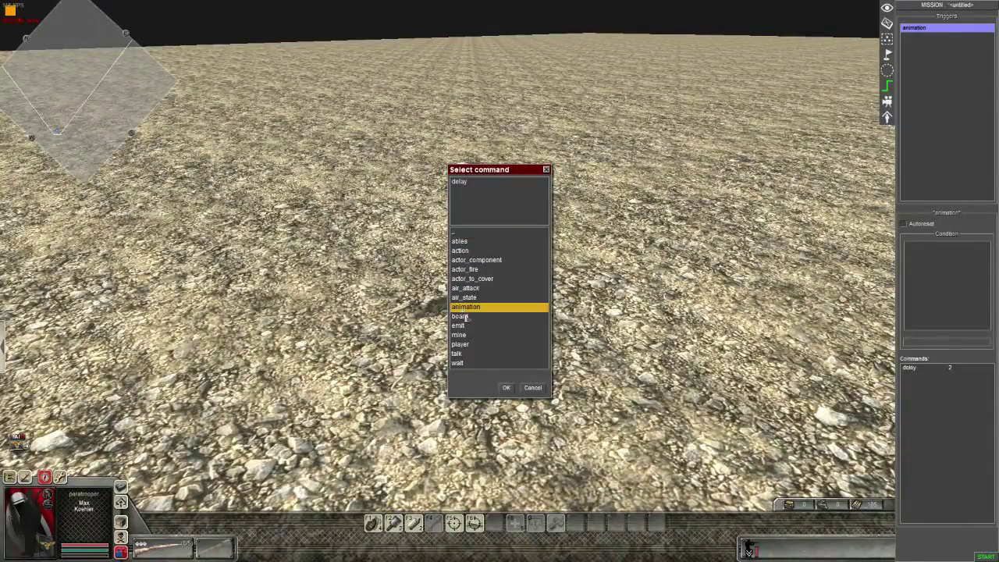
left_click(504, 387)
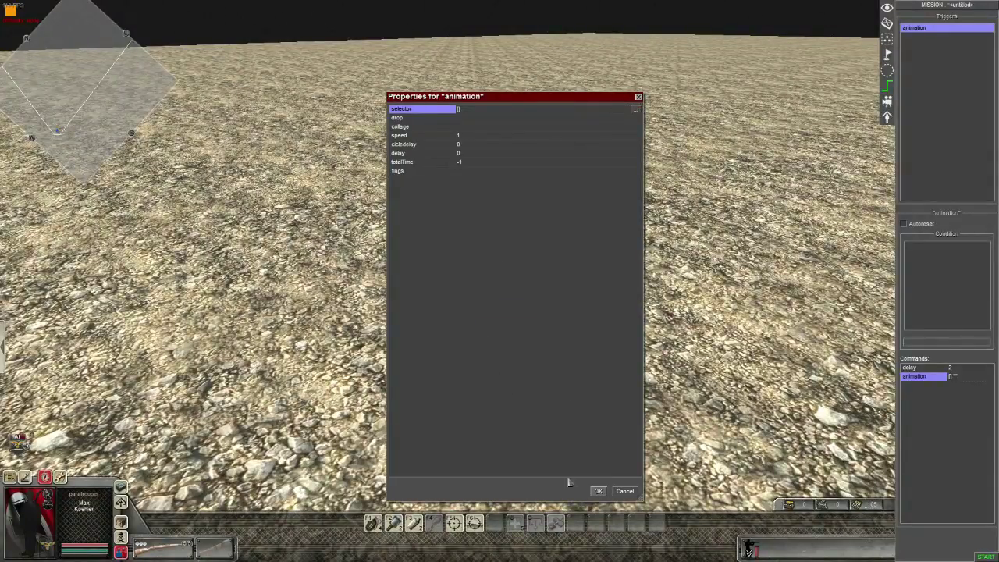
left_click(597, 490)
Select the placed soldier in the entity editor and add the tag "tom" to it.
scroll(489, 265, "up", 5)
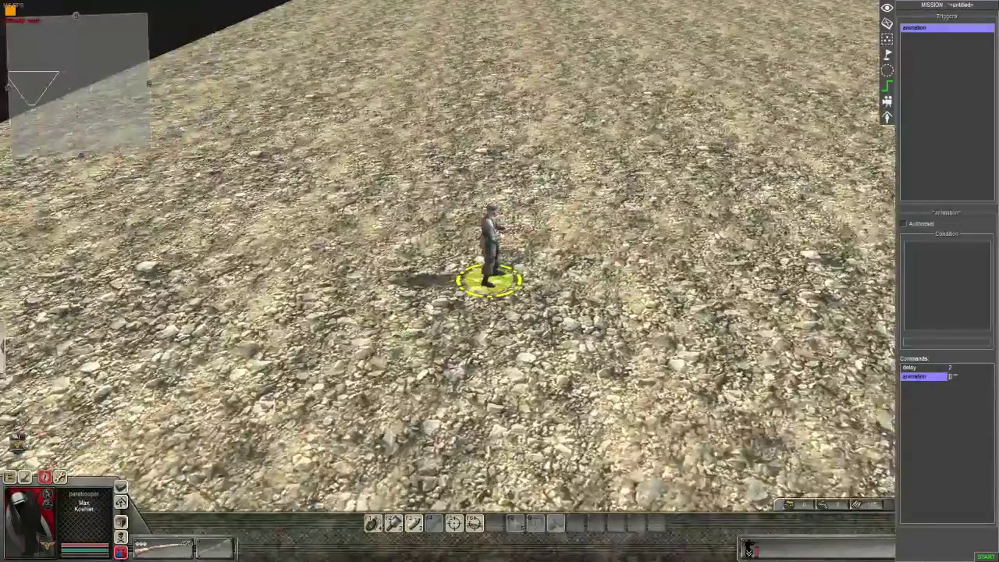
key("F2")
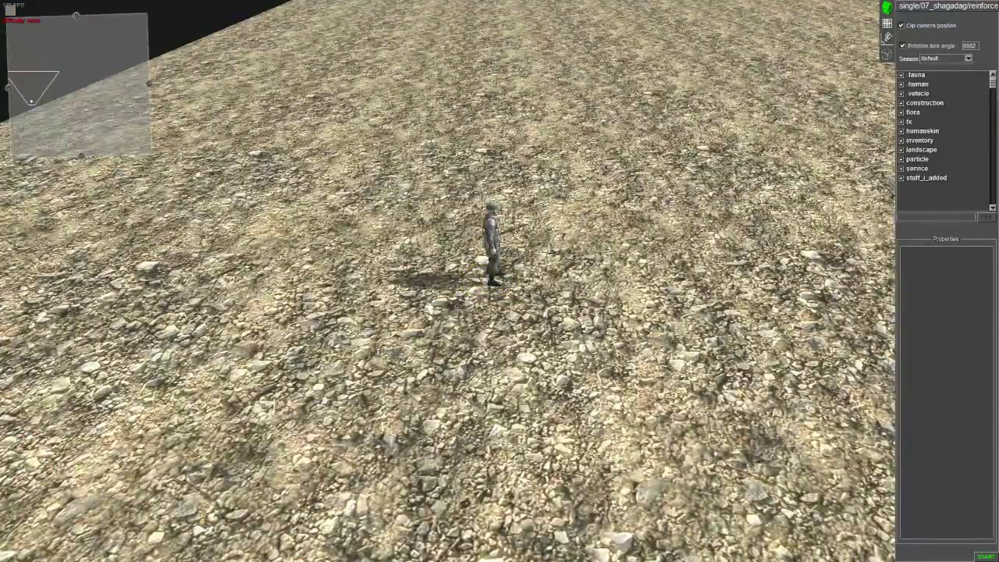
key("F3")
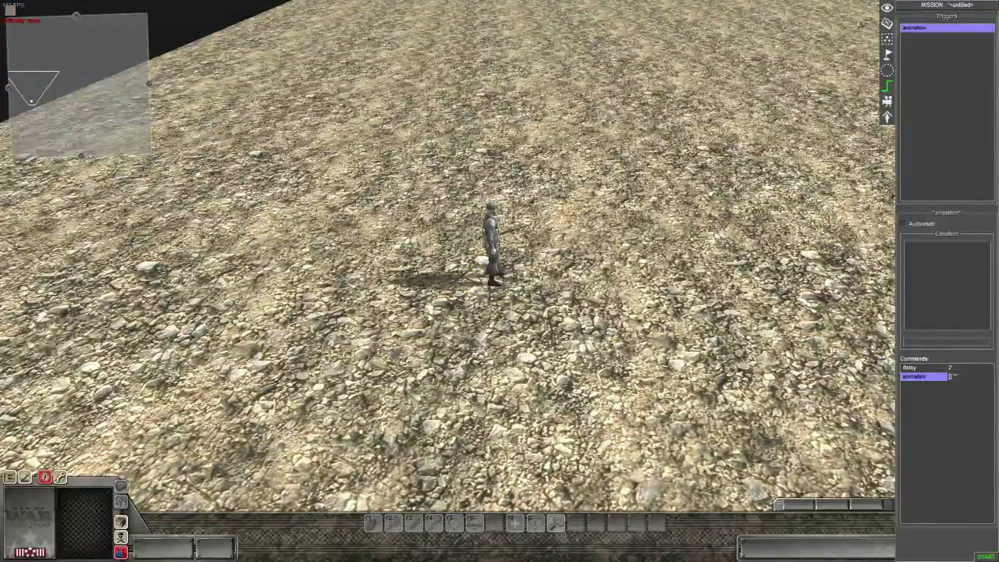
left_click(887, 24)
left_click_drag(397, 155, 557, 356)
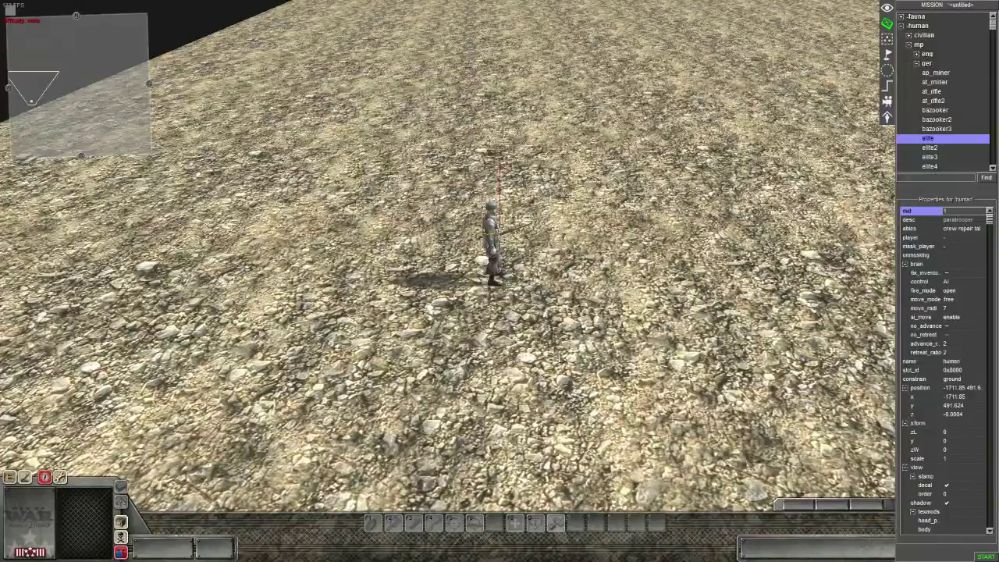
key("t")
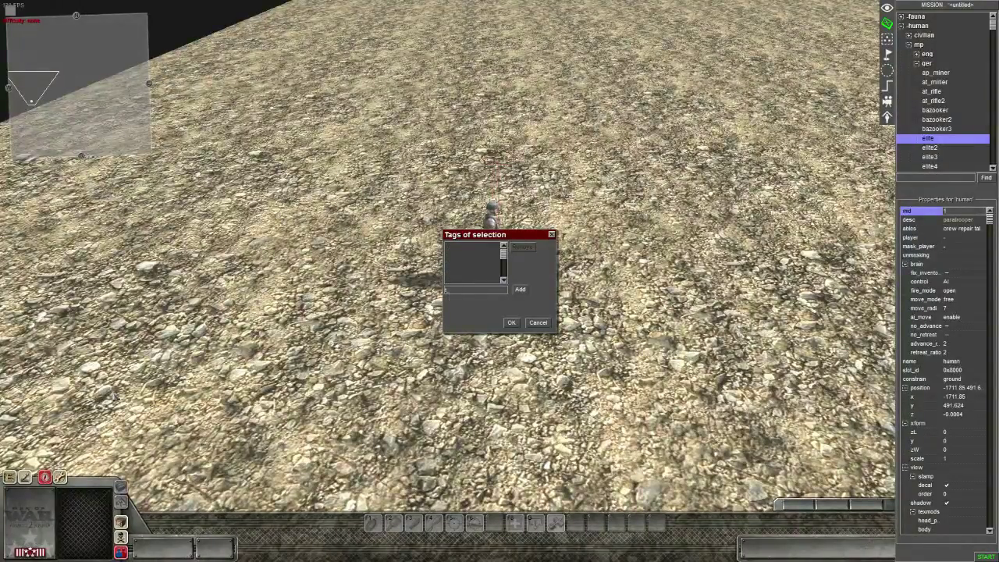
key("Return")
left_click(511, 322)
Set the animation command's selector to the tag "tom" and open its collage property for editing.
left_click(887, 86)
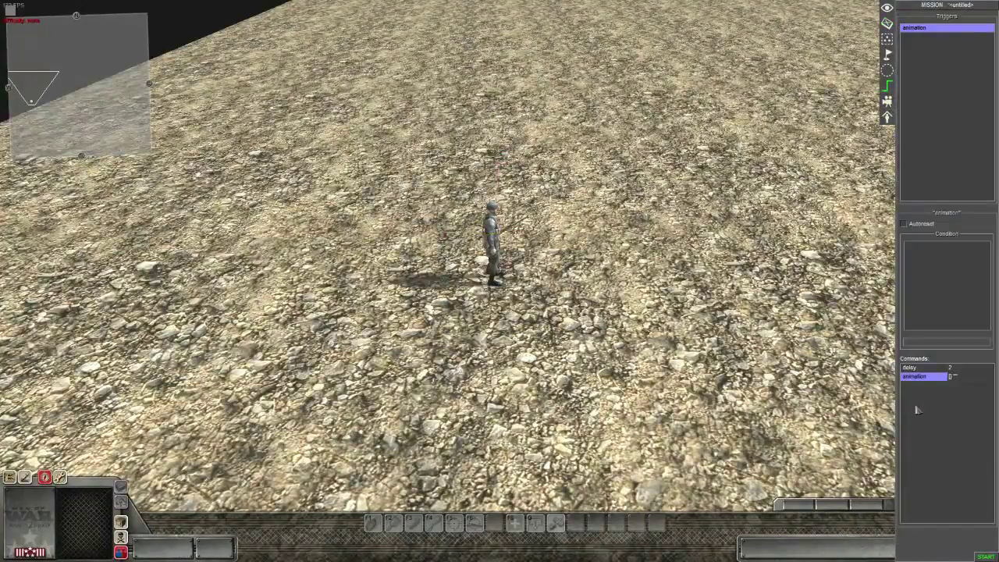
double_click(919, 377)
left_click(464, 95)
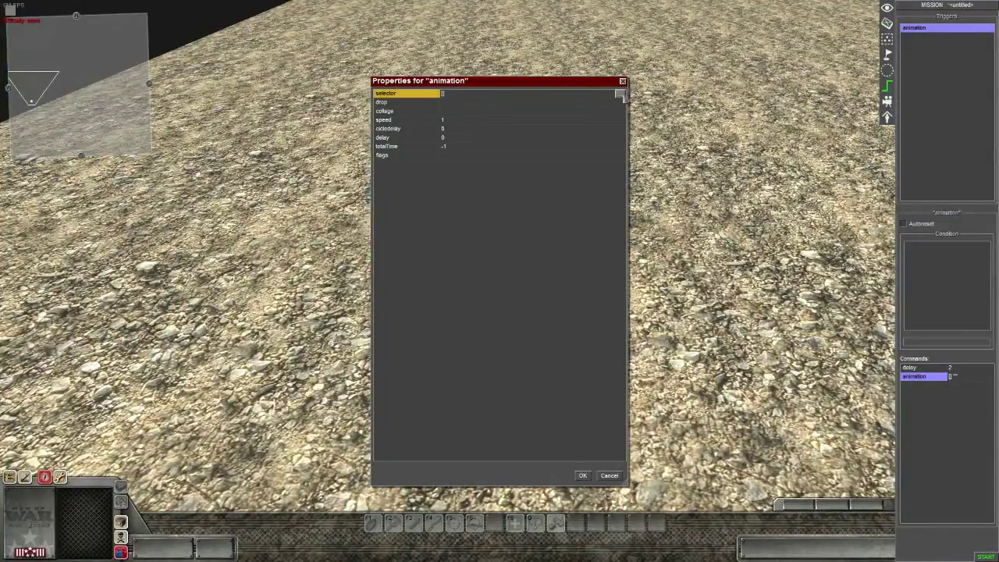
left_click(442, 94)
left_click(465, 147)
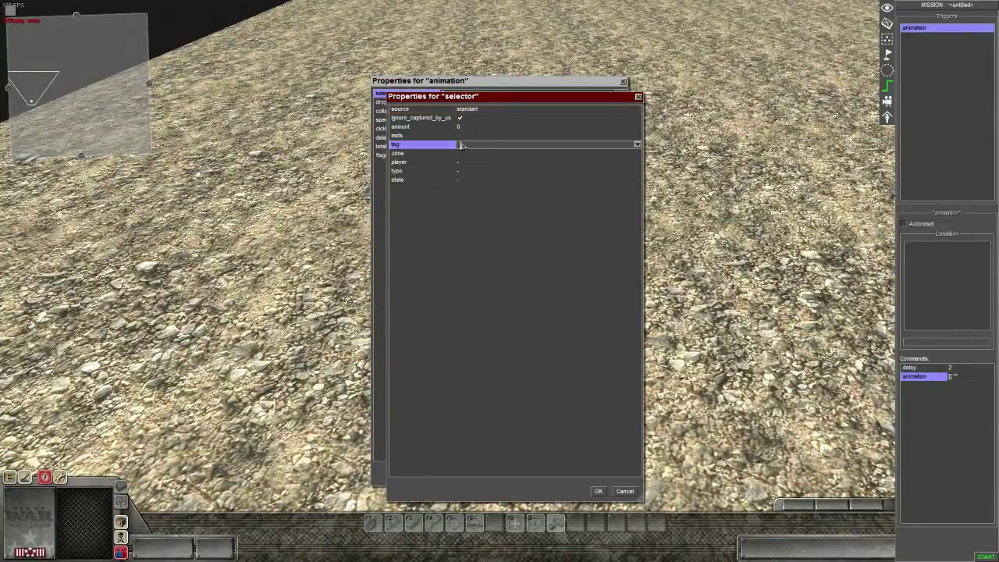
key("Return")
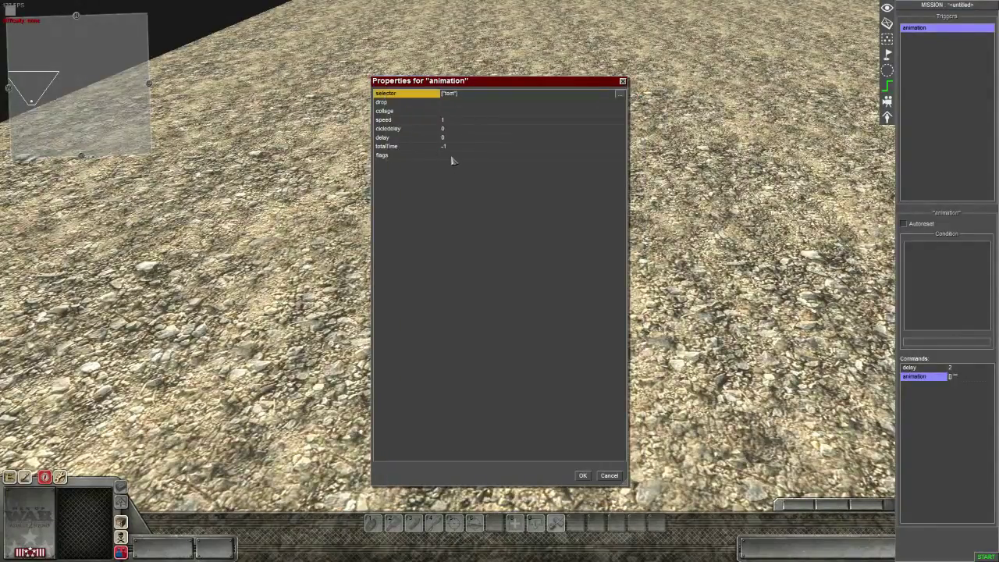
left_click(469, 114)
left_click(582, 116)
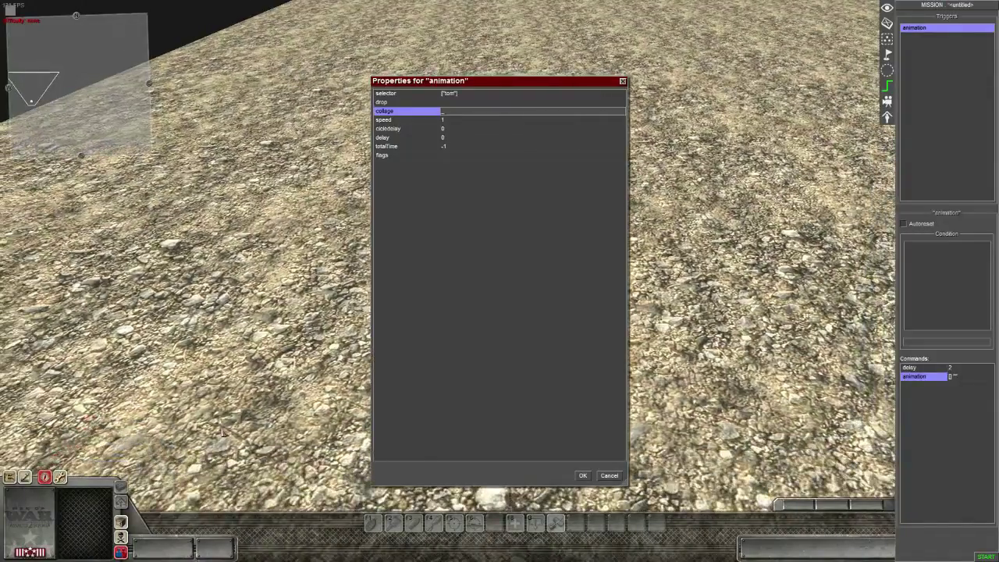
Switch to File Explorer and open gamelogic.pak from the Men of War Assault Squad 2 resource folder in WinRAR.
key("alt+Tab")
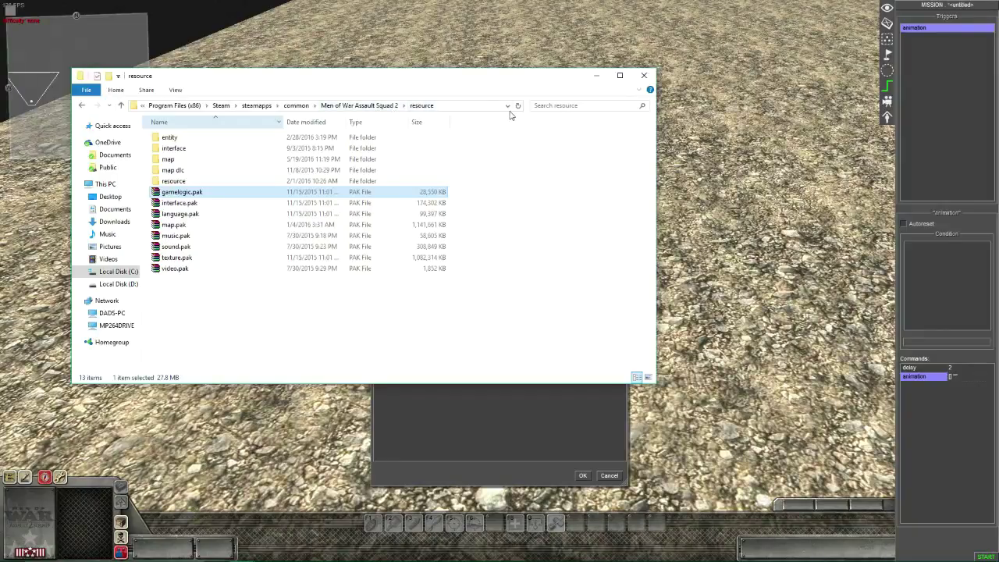
left_click(375, 106)
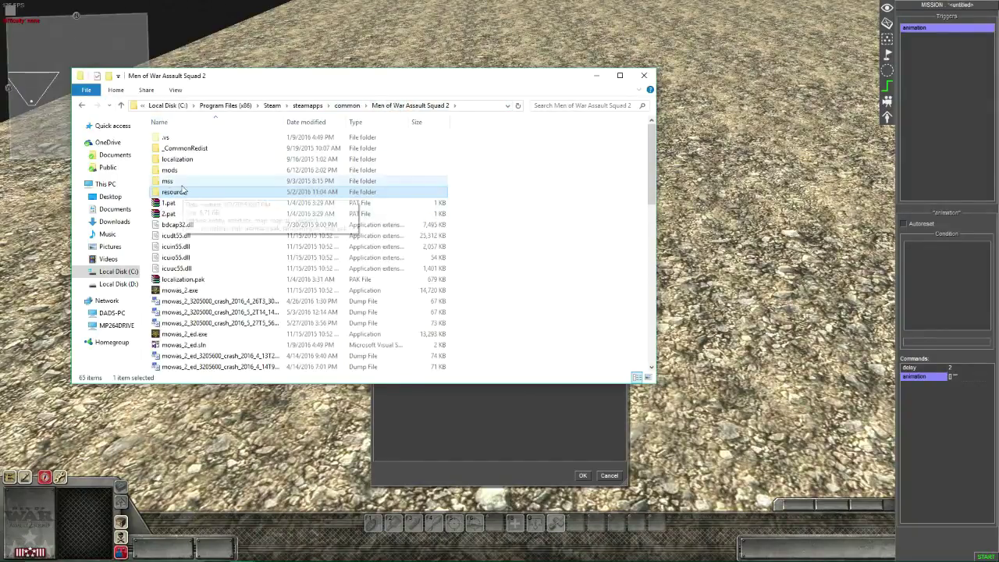
double_click(178, 193)
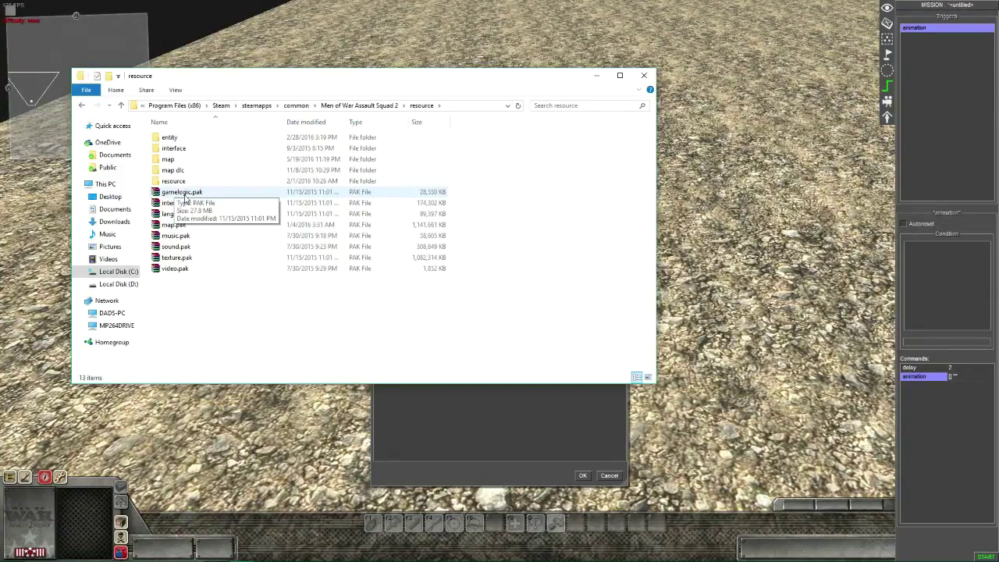
double_click(184, 192)
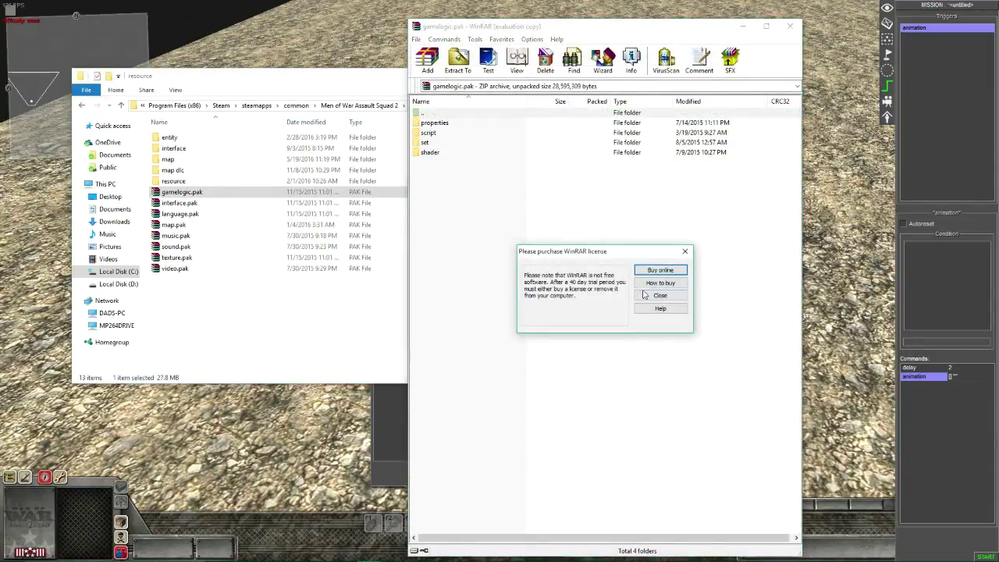
left_click(645, 295)
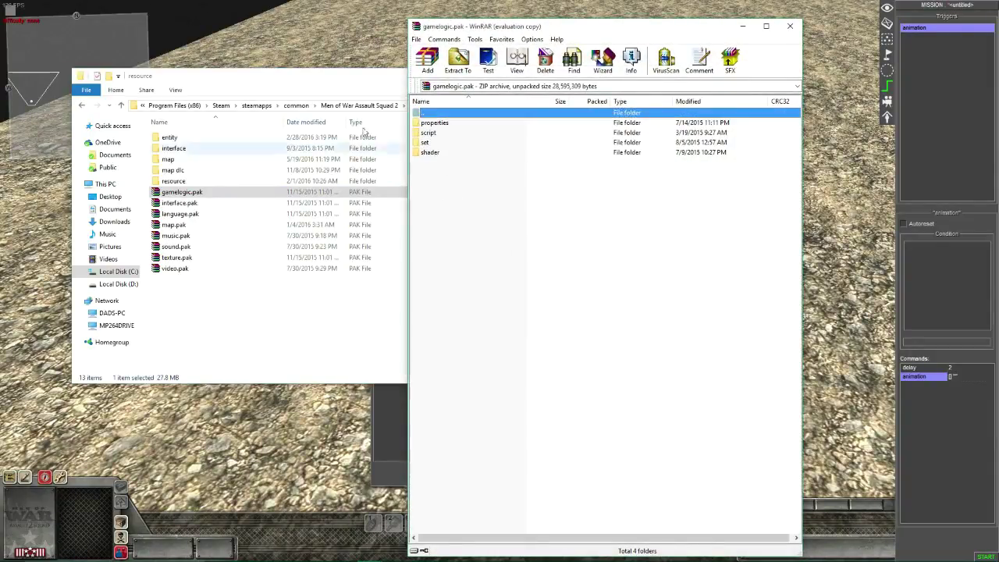
Browse the ANM files in the archive's properties\animation\human folder for available animation names.
double_click(436, 124)
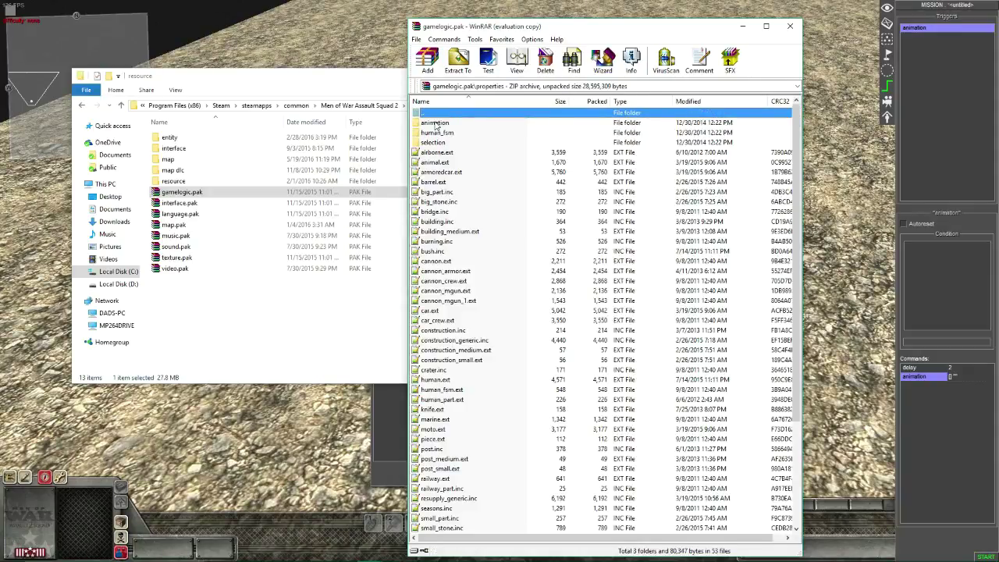
double_click(436, 124)
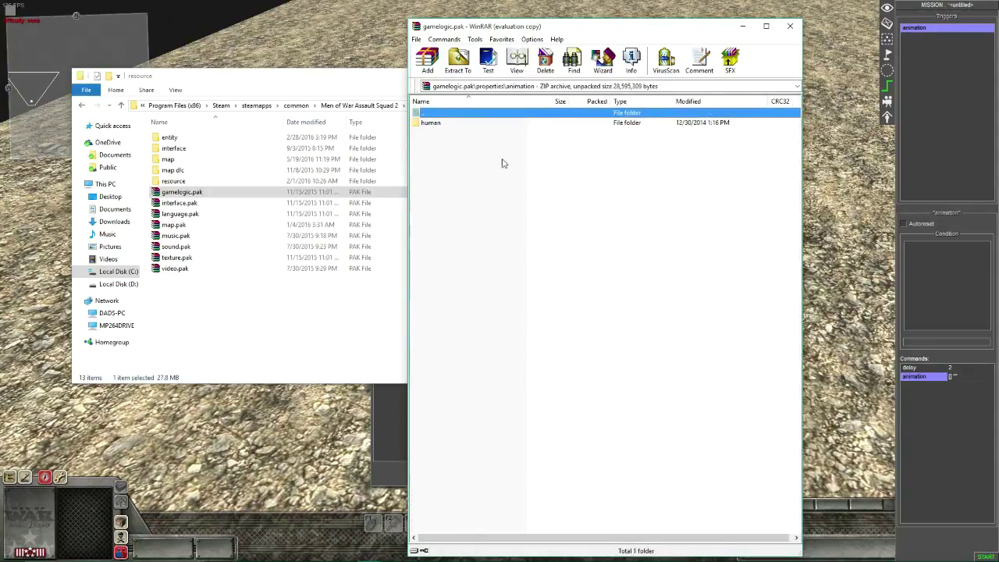
left_click(425, 125)
key("Return")
scroll(470, 168, "down", 5)
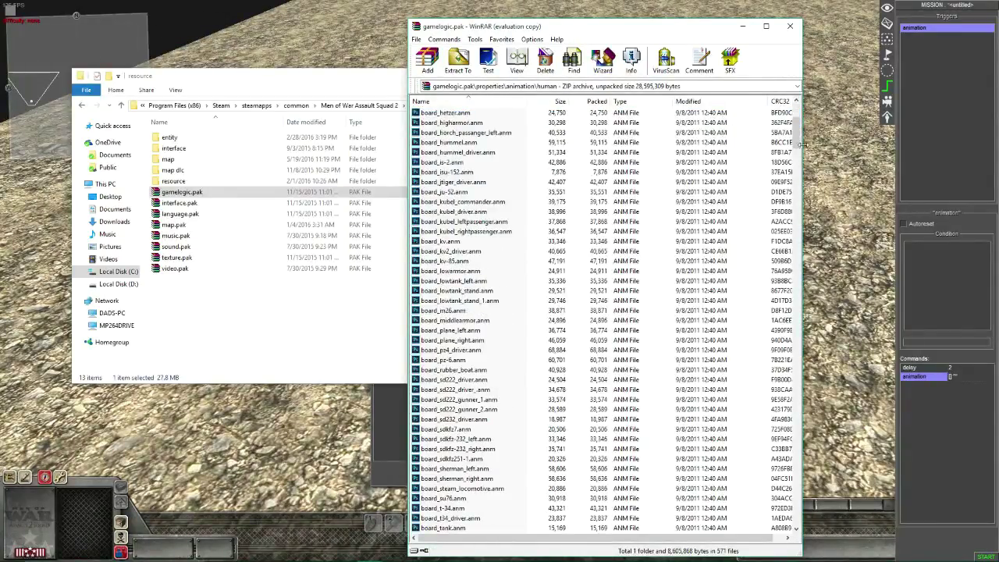
Look through the human folder's animation files from the board_ entries down to the pose_ entries.
left_click_drag(797, 139, 783, 109)
scroll(456, 357, "down", 17)
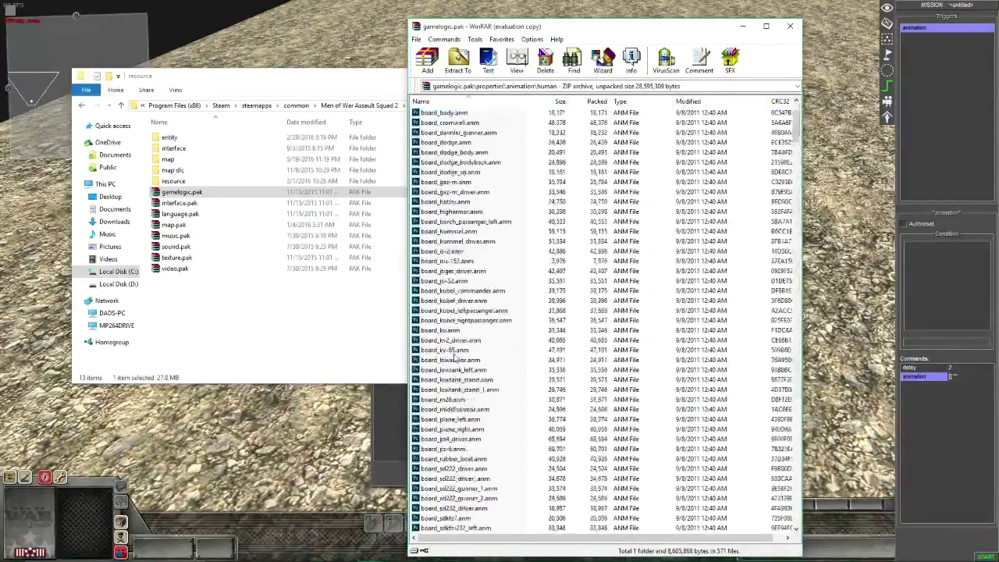
scroll(457, 356, "down", 20)
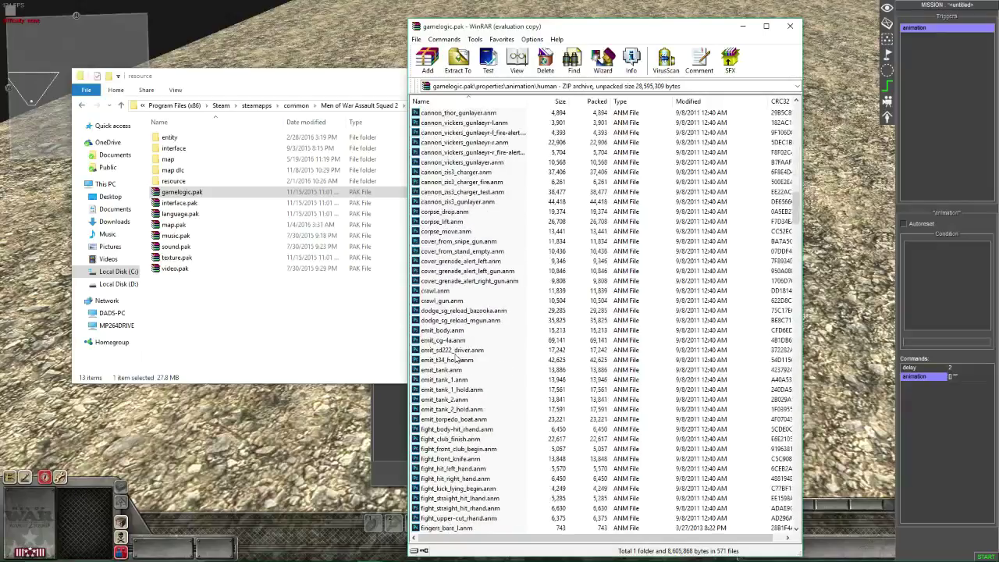
scroll(456, 355, "down", 14)
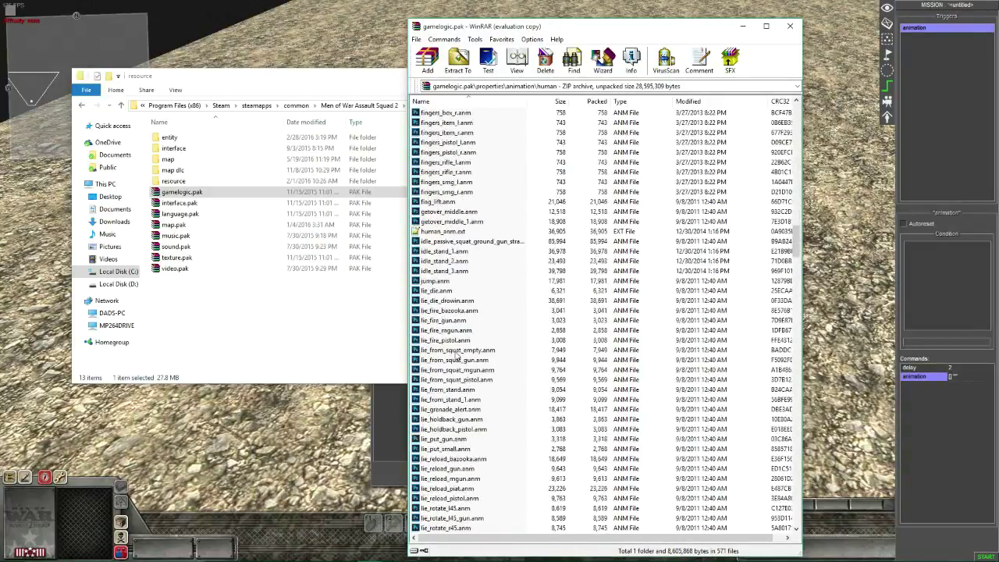
scroll(456, 355, "down", 7)
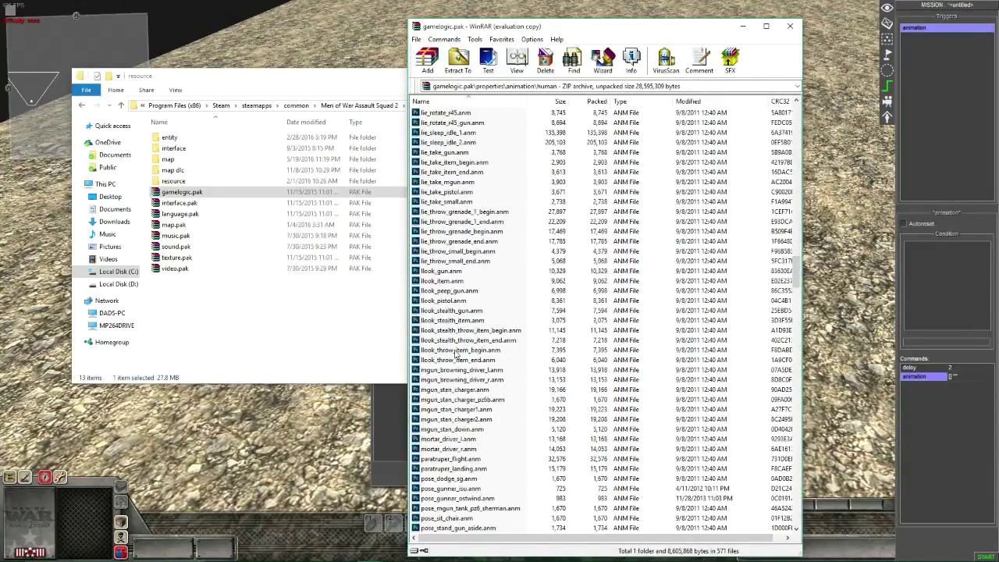
scroll(457, 355, "up", 15)
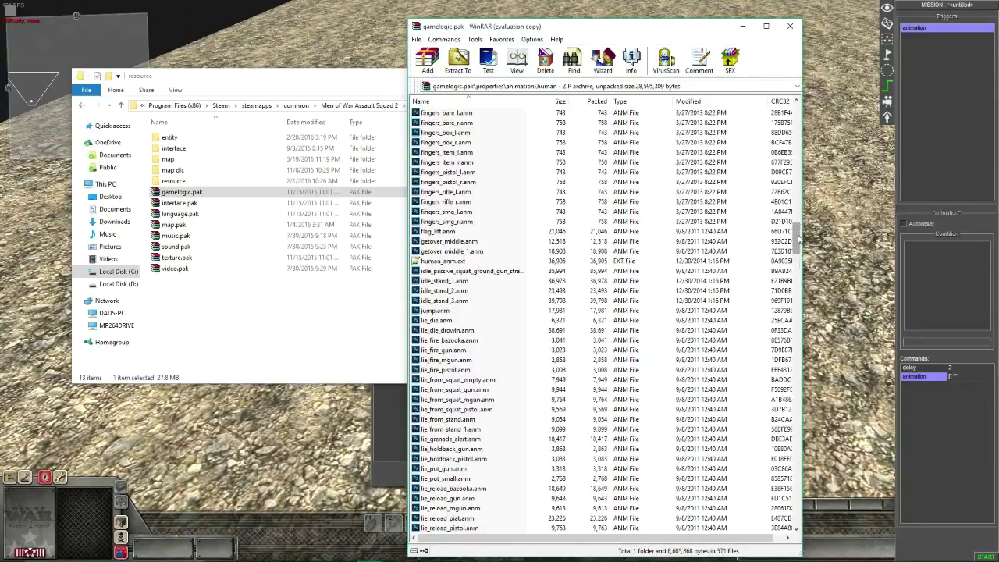
Open the idle subfolder of the human animations and copy the file name walk_giveup_1 without its extension.
left_click_drag(798, 239, 801, 117)
double_click(428, 125)
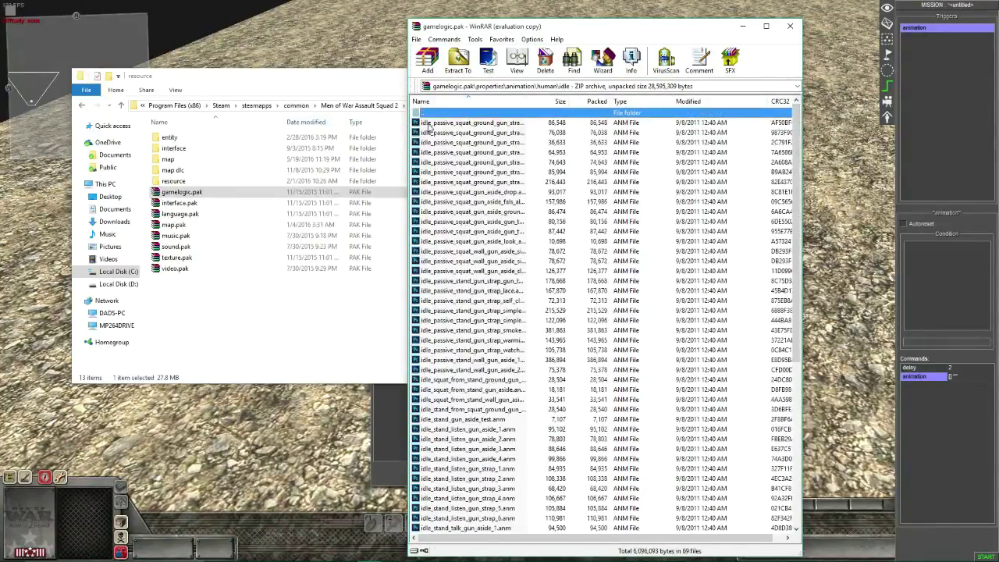
scroll(468, 285, "down", 5)
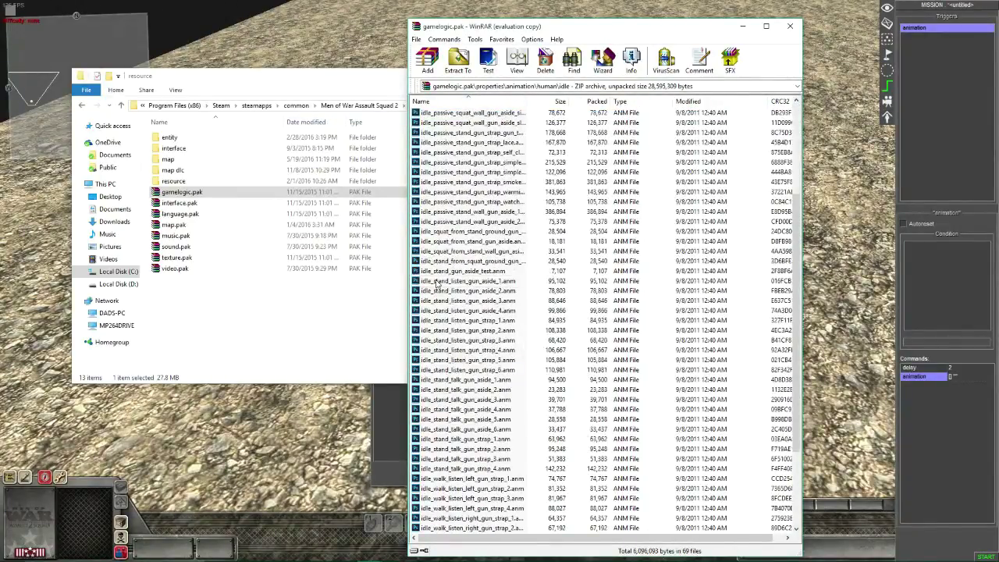
scroll(444, 291, "down", 4)
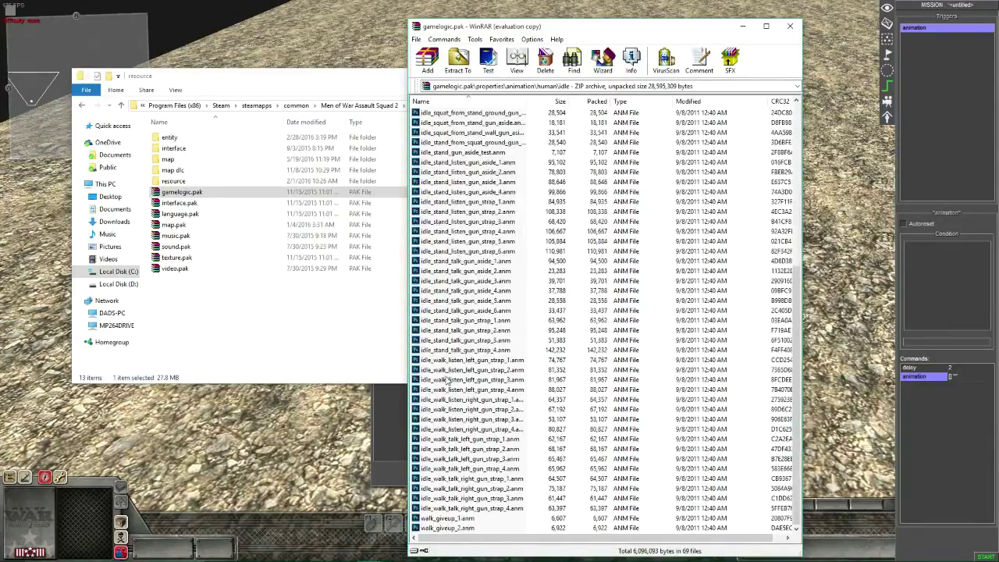
scroll(441, 340, "up", 9)
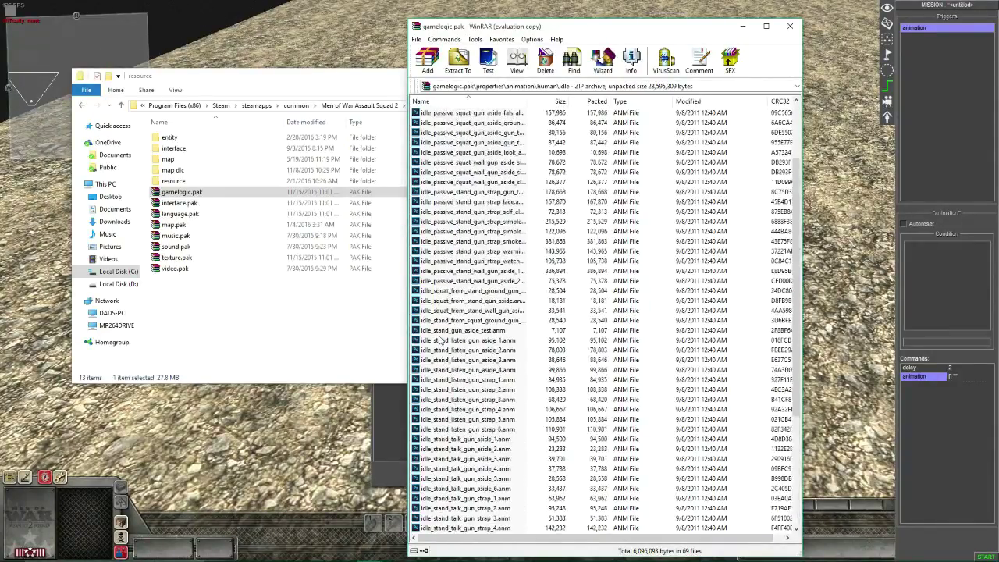
scroll(440, 340, "down", 9)
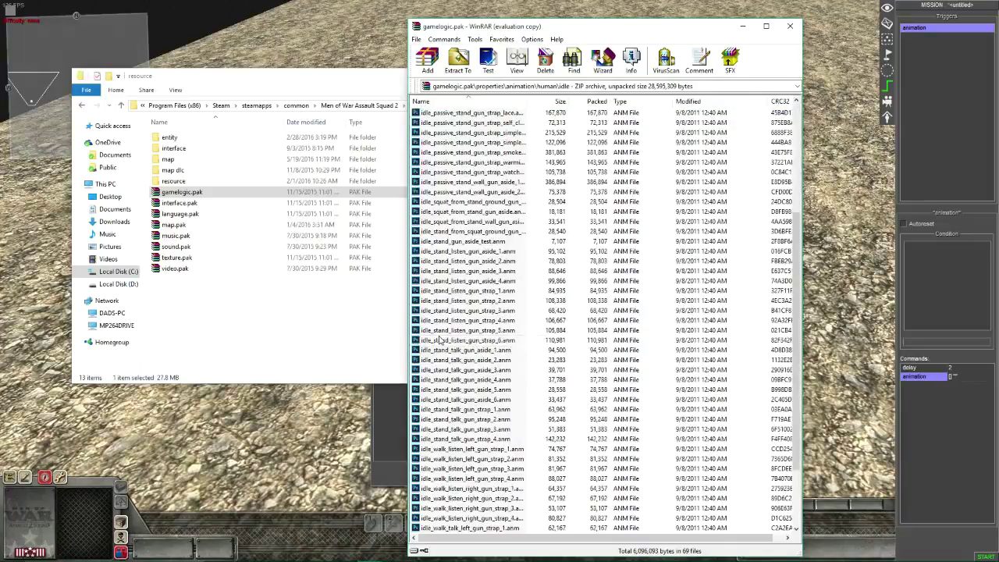
left_click(445, 519)
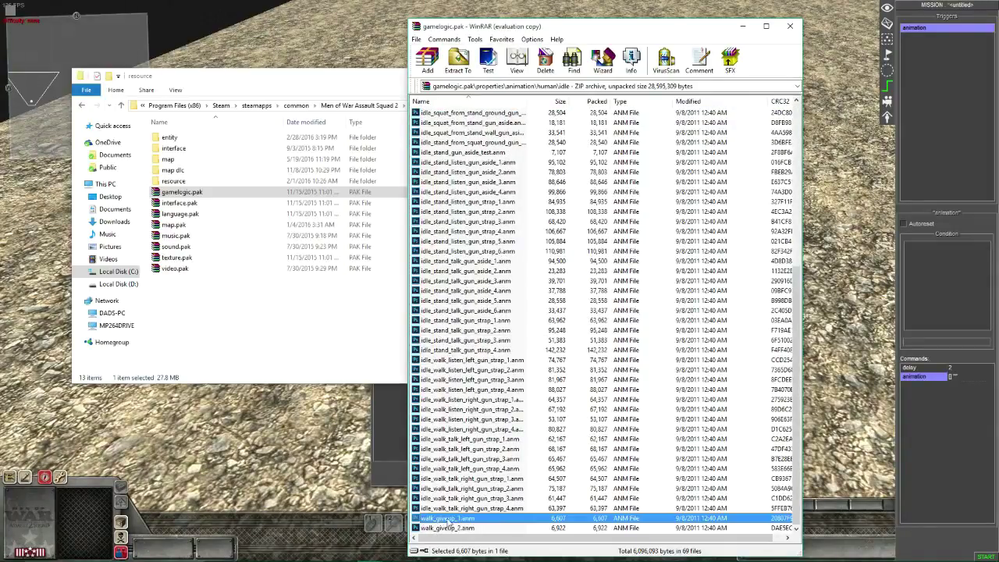
left_click(459, 519)
key("ctrl+c")
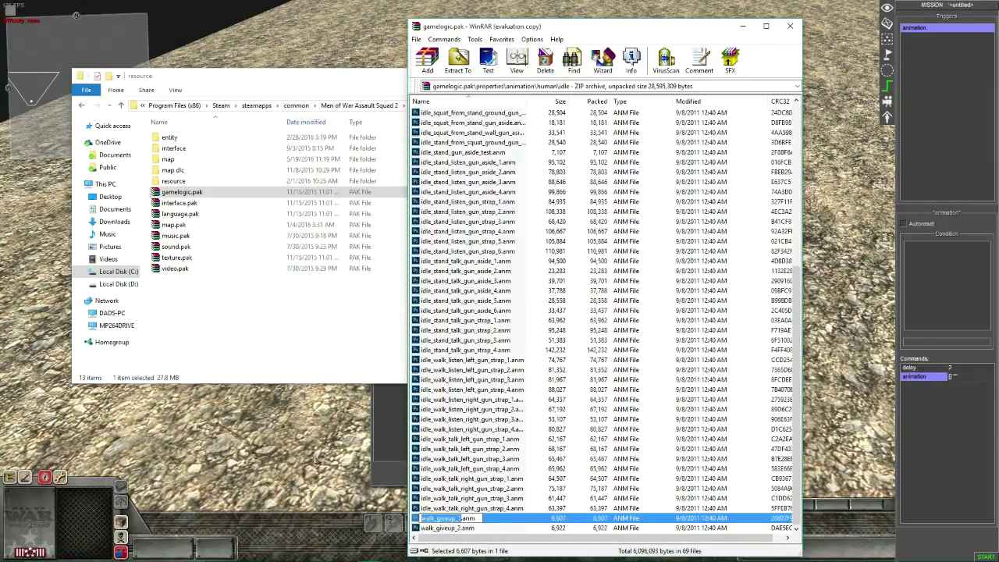
Switch back to the game's mission editor and set the animation command's collage to walk_giveup_1, leaving the flags empty.
left_click(317, 462)
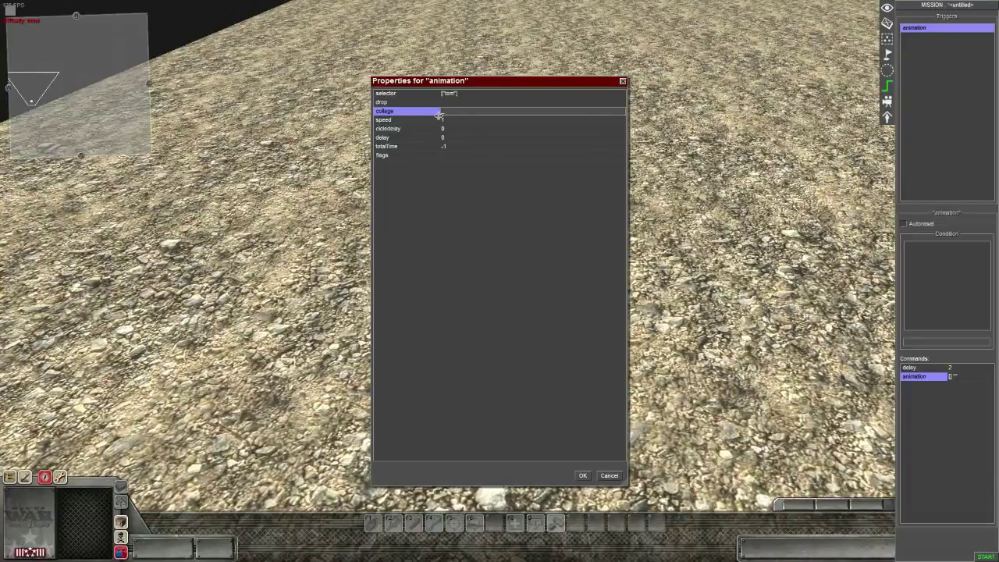
key("ctrl+v")
key("Return")
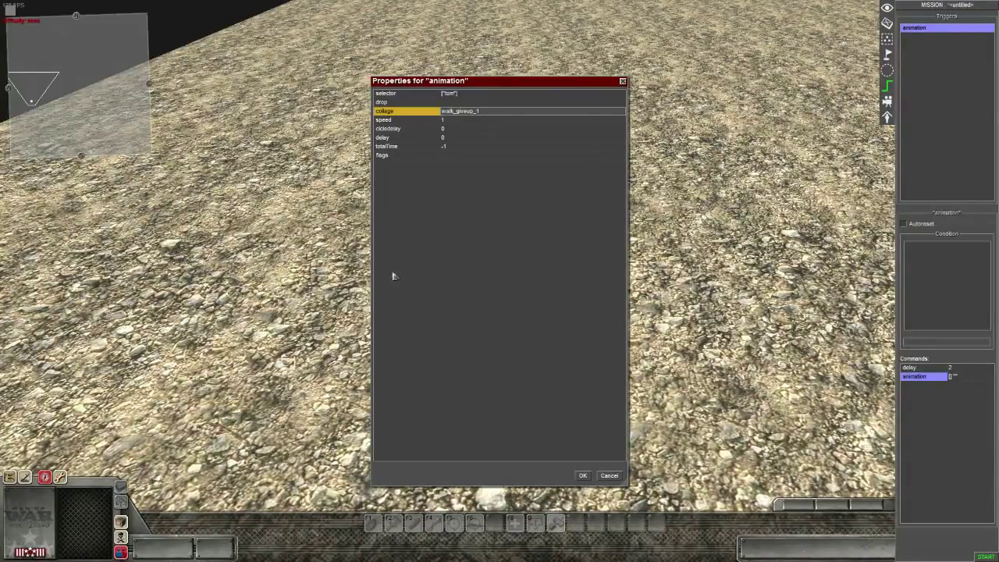
left_click(456, 155)
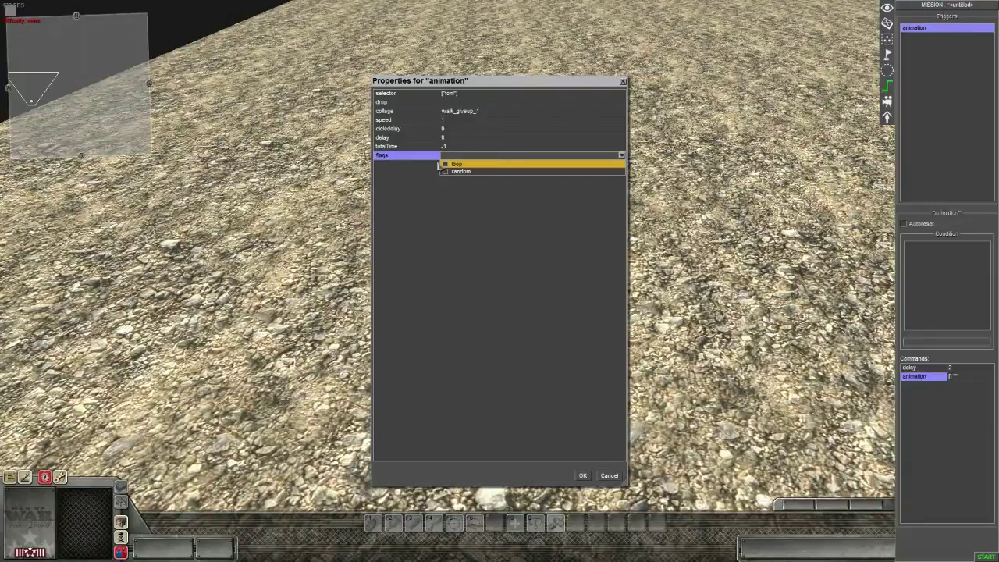
left_click(484, 387)
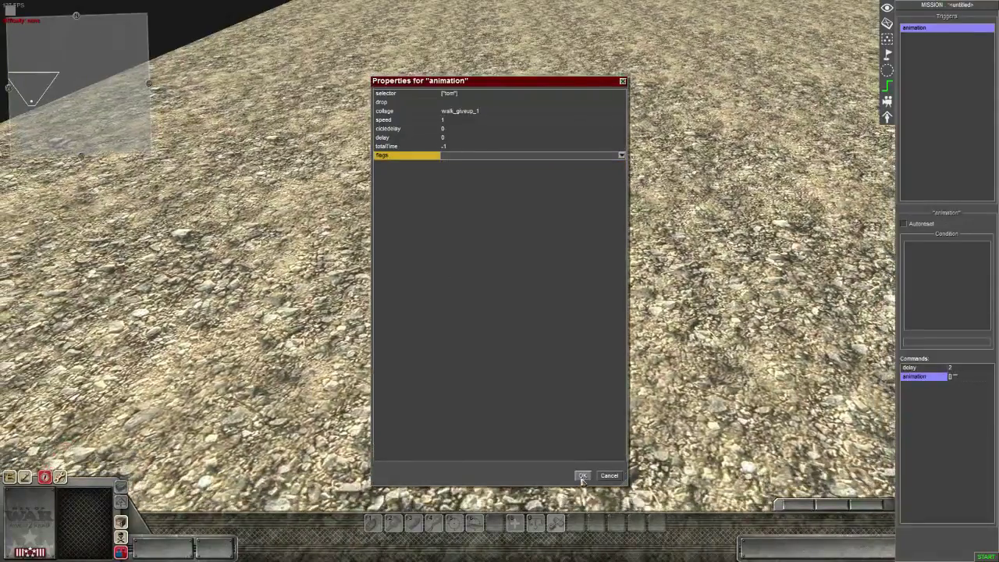
left_click(582, 475)
Add a delay command with a time of 2 after the animation command.
right_click(921, 399)
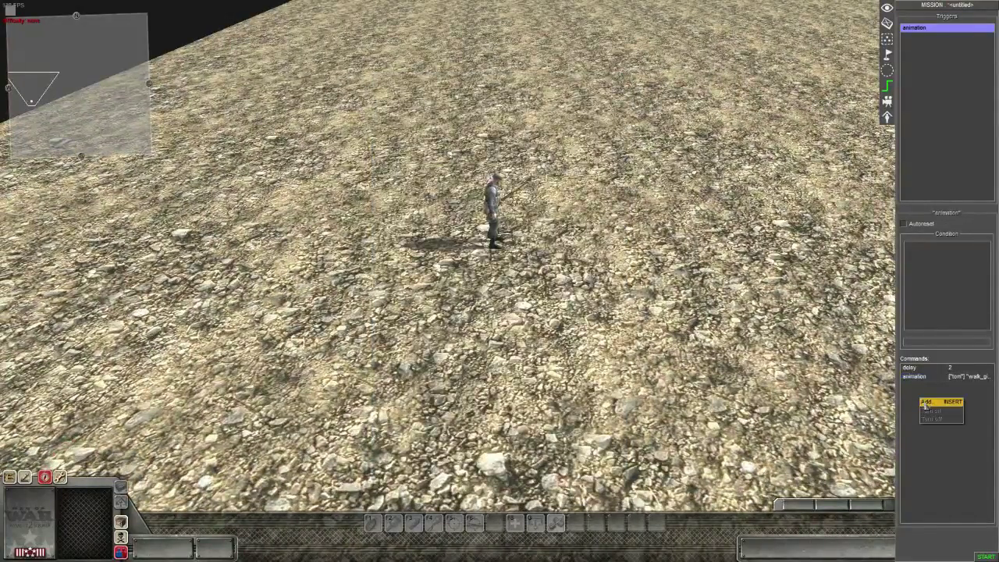
left_click(925, 403)
double_click(457, 203)
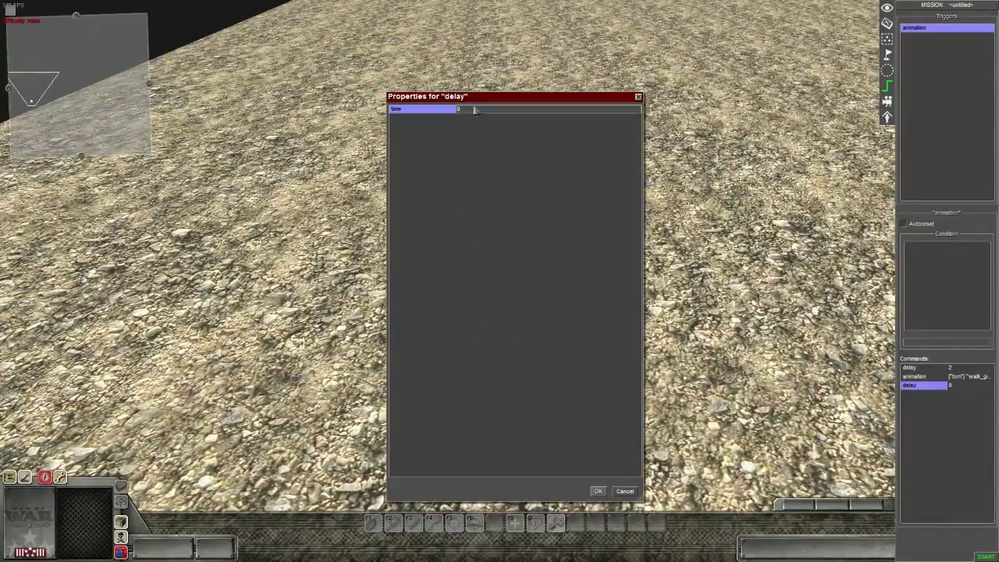
left_click_drag(474, 110, 451, 112)
key("Return")
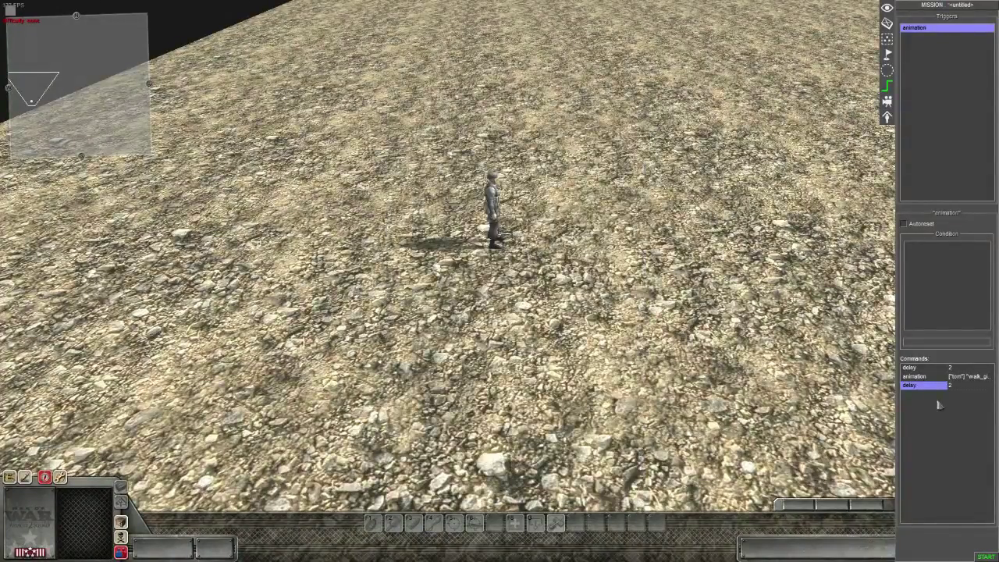
Add a trigger command that switches off the "animation" trigger after the second delay.
right_click(924, 402)
left_click(931, 409)
double_click(460, 325)
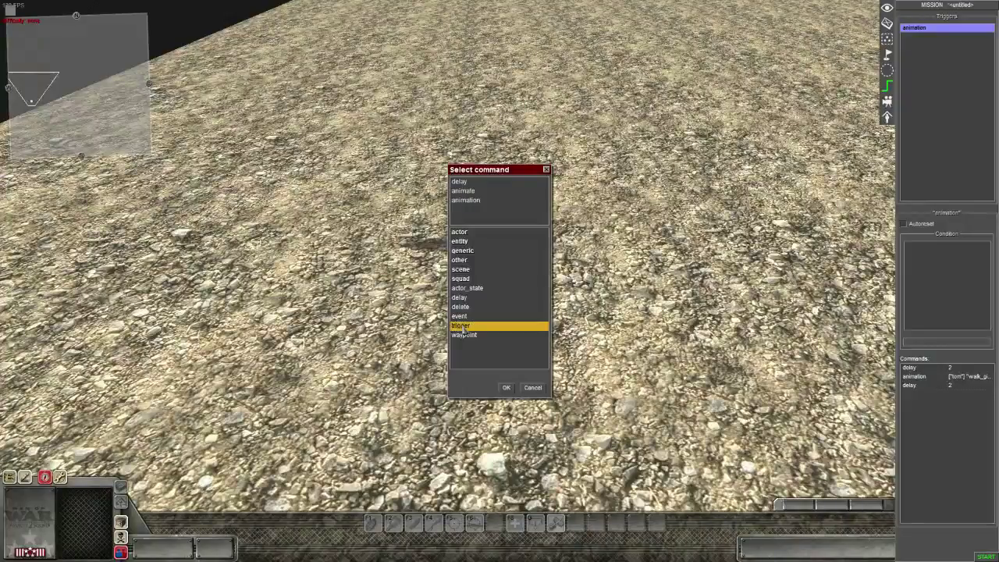
left_click(634, 110)
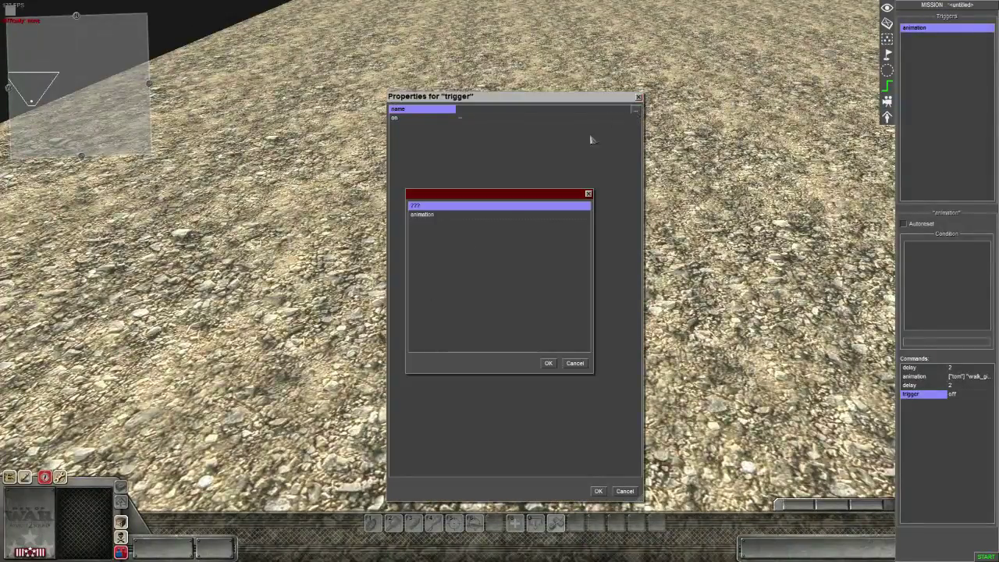
left_click(425, 215)
left_click(547, 363)
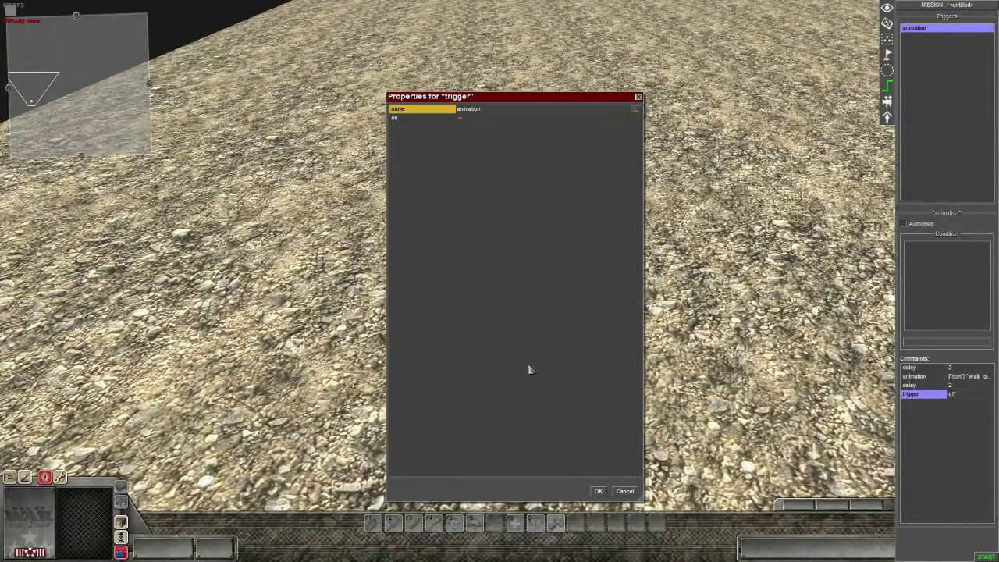
key("Return")
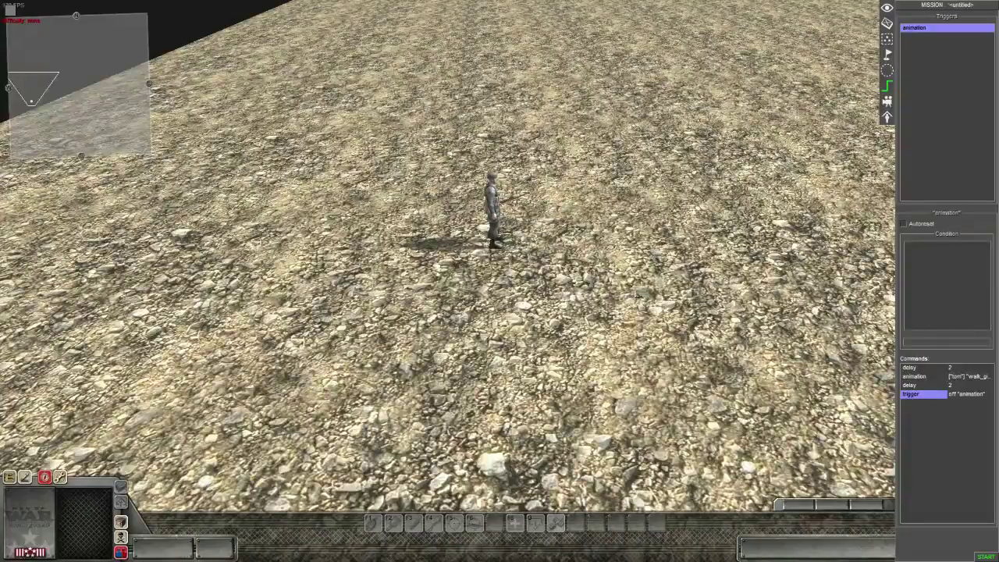
Start the mission and watch the soldier play the animation from close up and from the front.
scroll(634, 289, "up", 1)
middle_click_drag(634, 289, 507, 270)
scroll(509, 271, "up", 2)
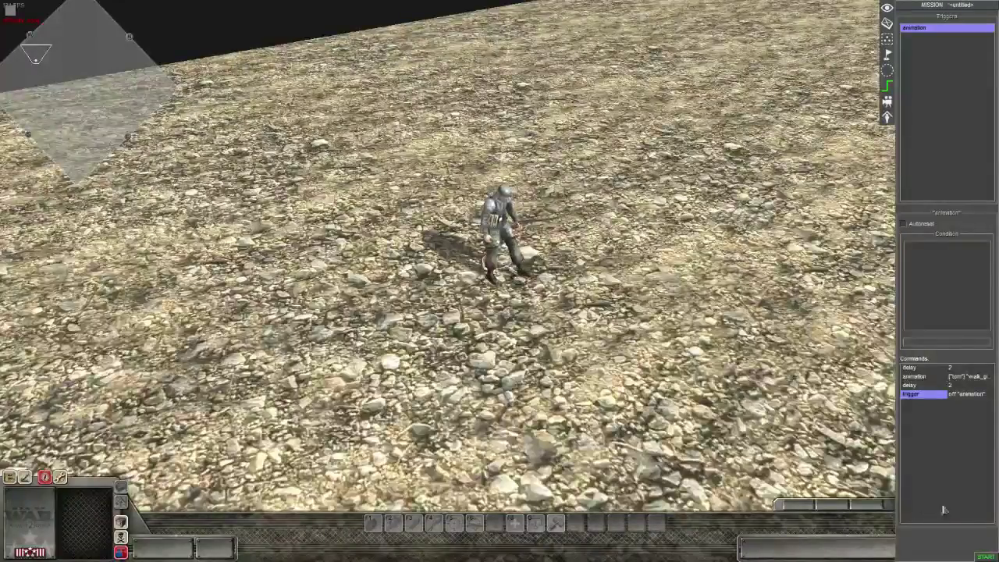
left_click(984, 556)
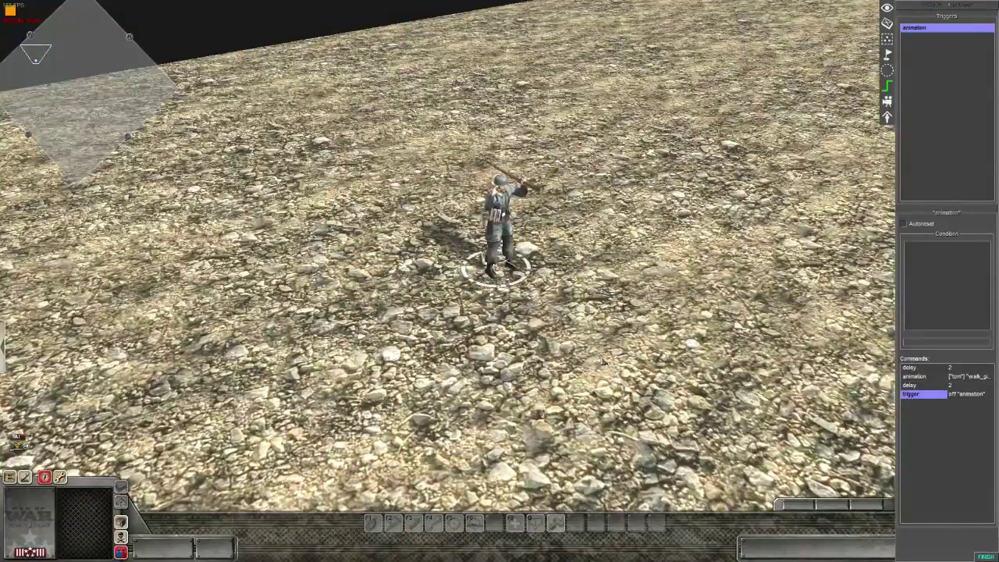
middle_click_drag(603, 362, 515, 269)
scroll(514, 272, "up", 1)
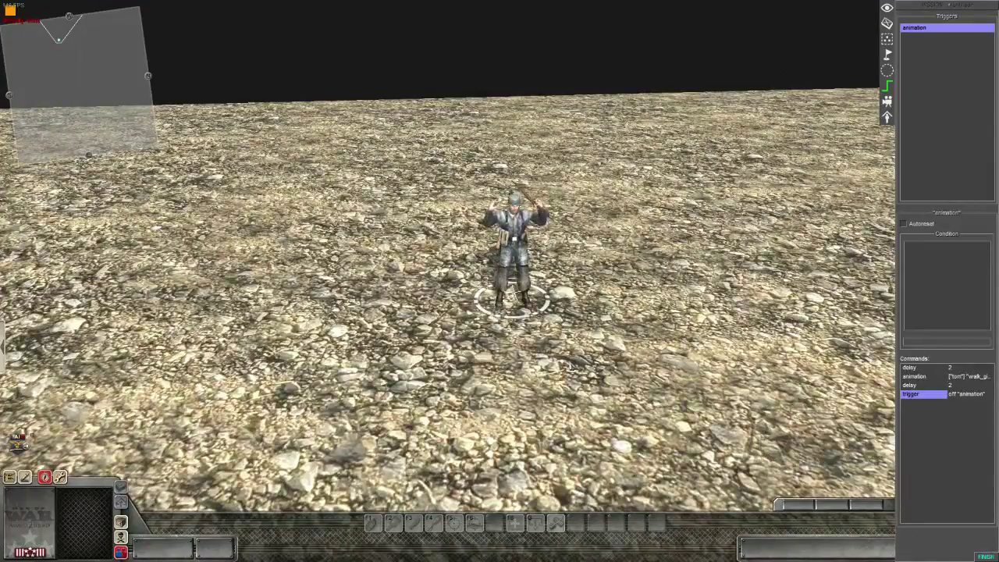
Enable the loop flag in the animation command's properties.
left_click(915, 378)
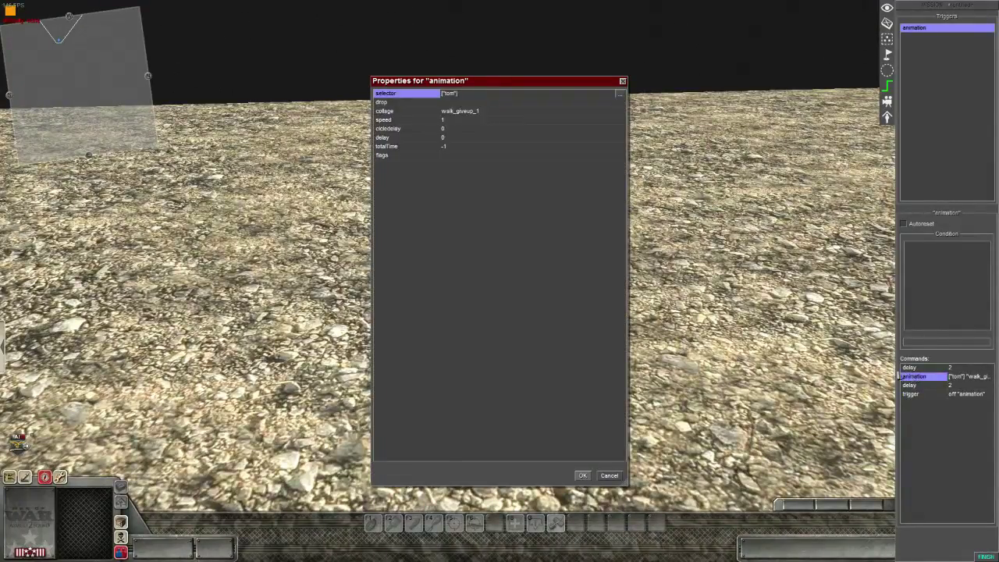
left_click_drag(438, 81, 232, 82)
left_click(247, 158)
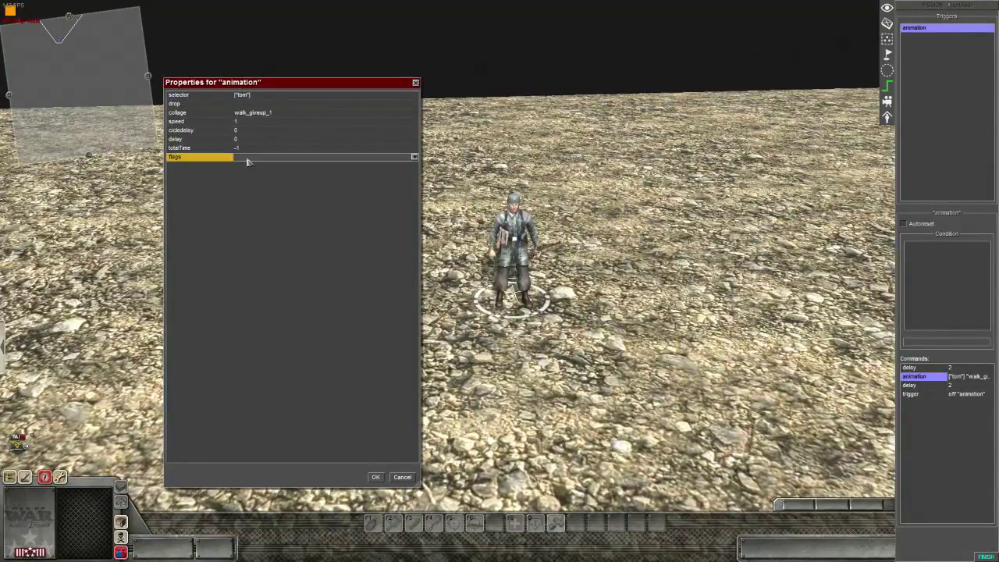
left_click(237, 166)
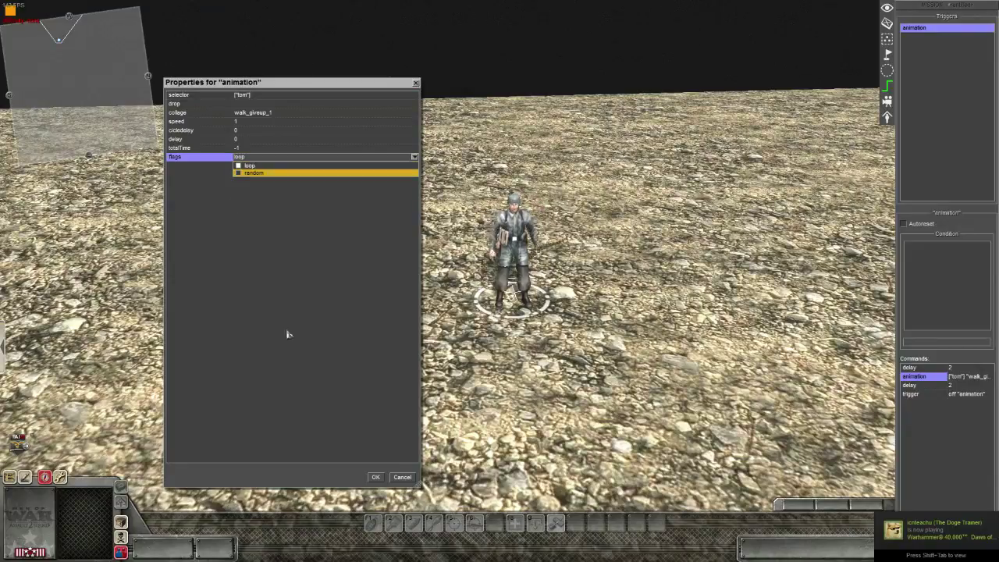
left_click(373, 478)
left_click(375, 477)
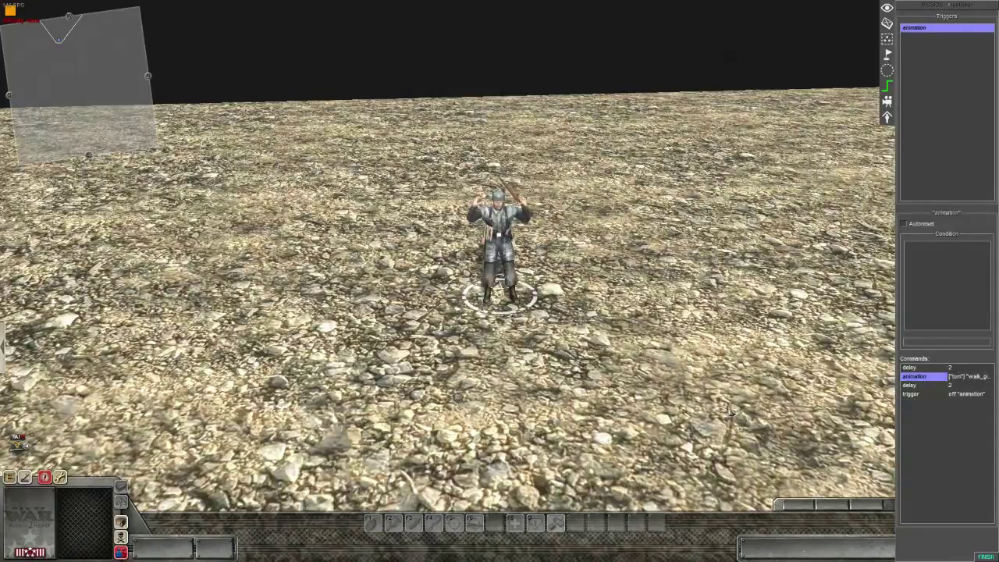
Switch to the WinRAR window with gamelogic.pak and go up from the idle folder to the human animation folder.
key("alt+Tab")
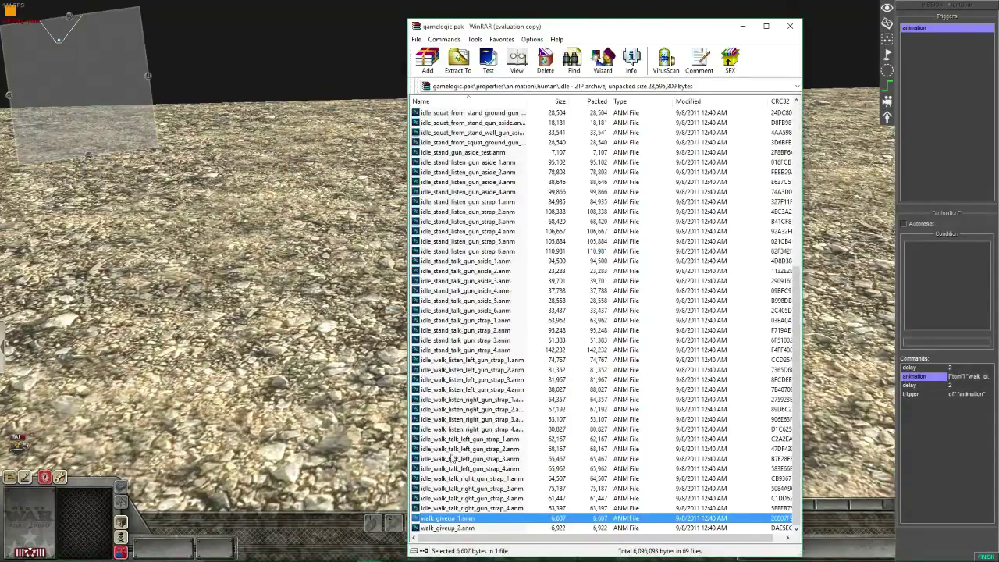
scroll(441, 430, "up", 9)
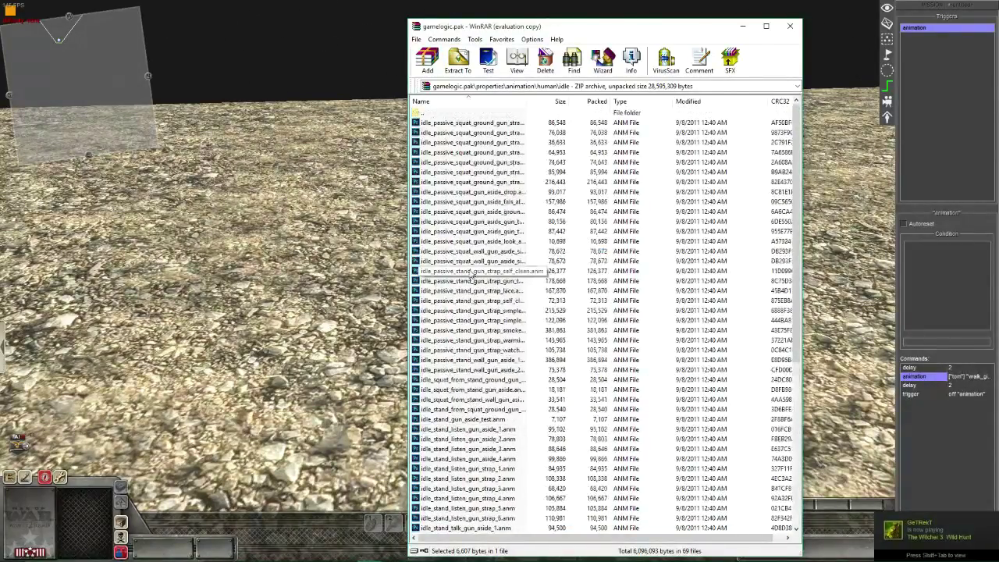
double_click(427, 115)
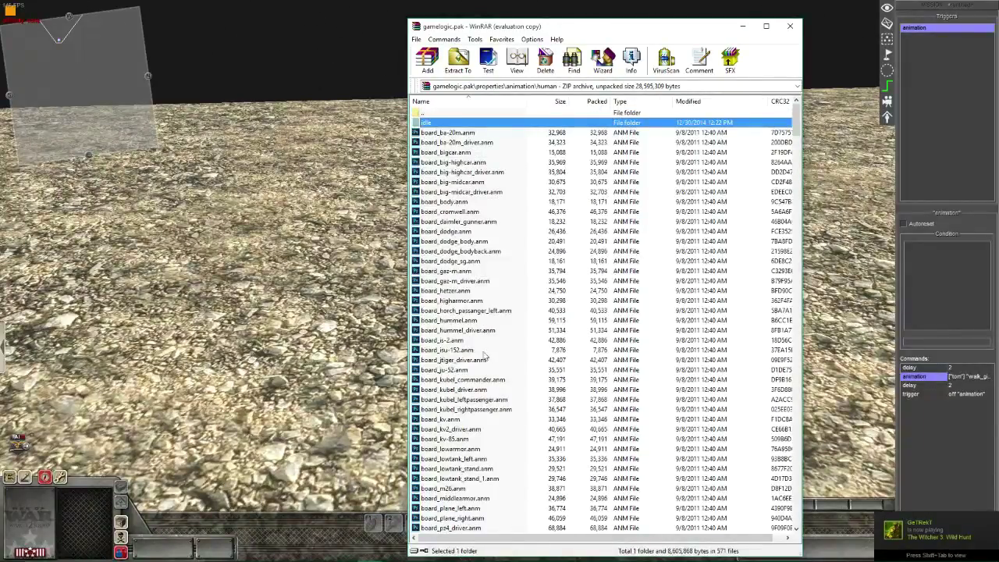
Copy the name fight_hit_right_hand from its .anm file among the fight animations in the human folder.
scroll(484, 357, "down", 6)
scroll(484, 358, "down", 8)
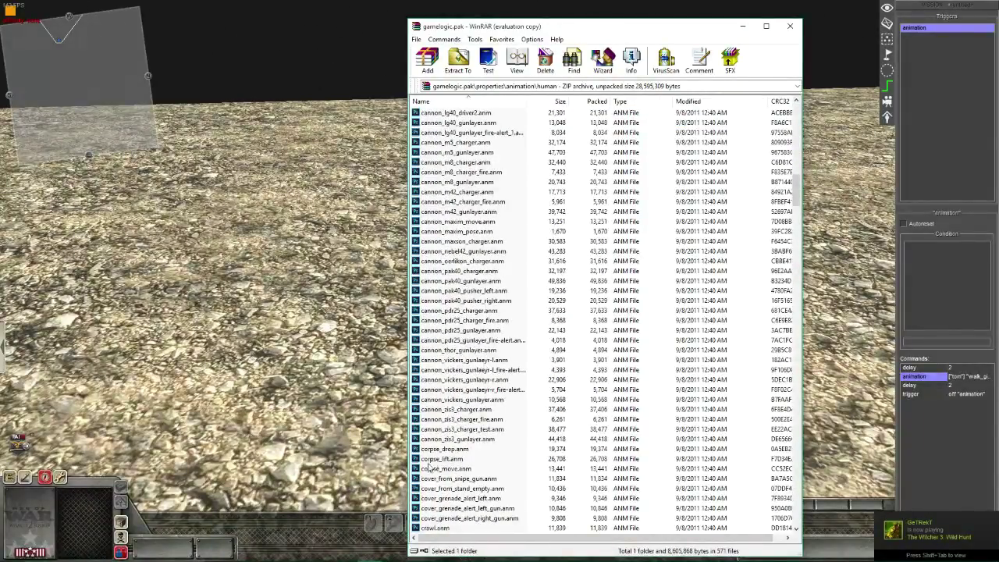
scroll(442, 411, "down", 9)
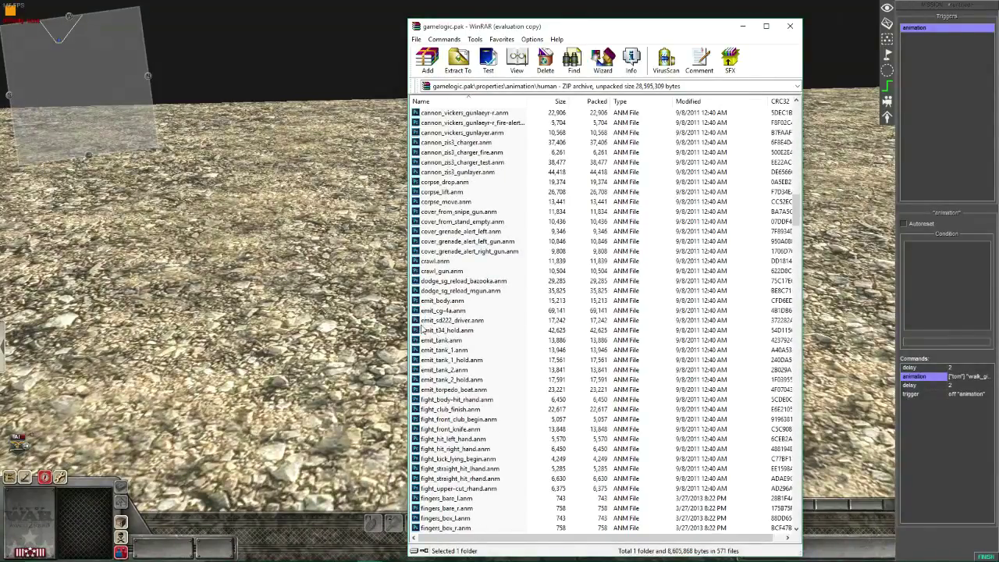
scroll(440, 351, "down", 3)
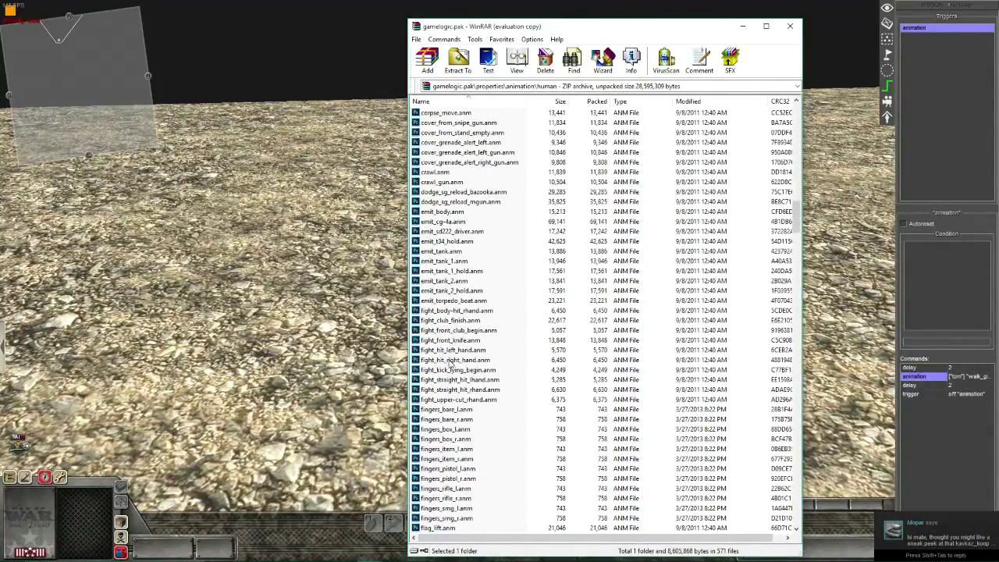
left_click(449, 360)
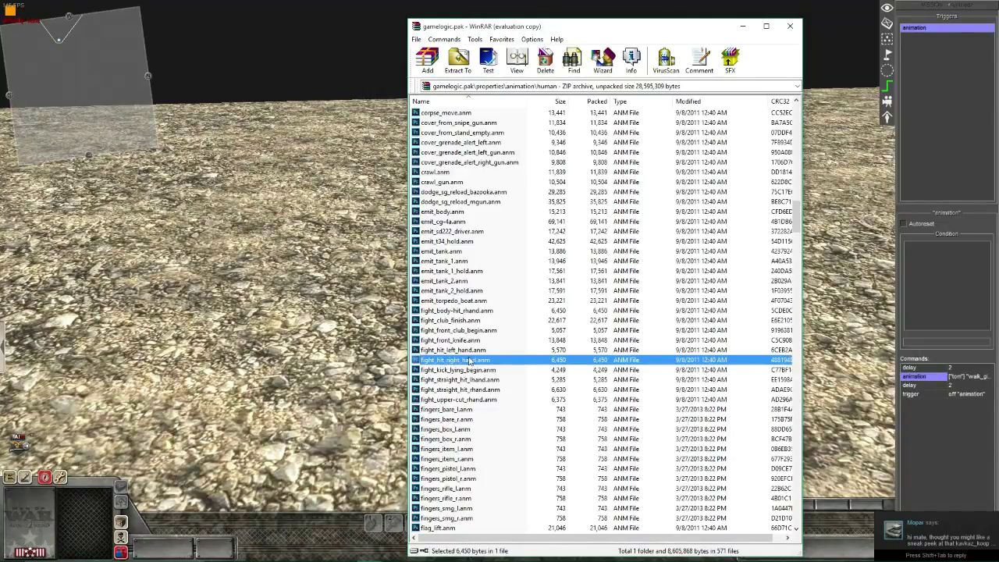
left_click(468, 360)
key("Right")
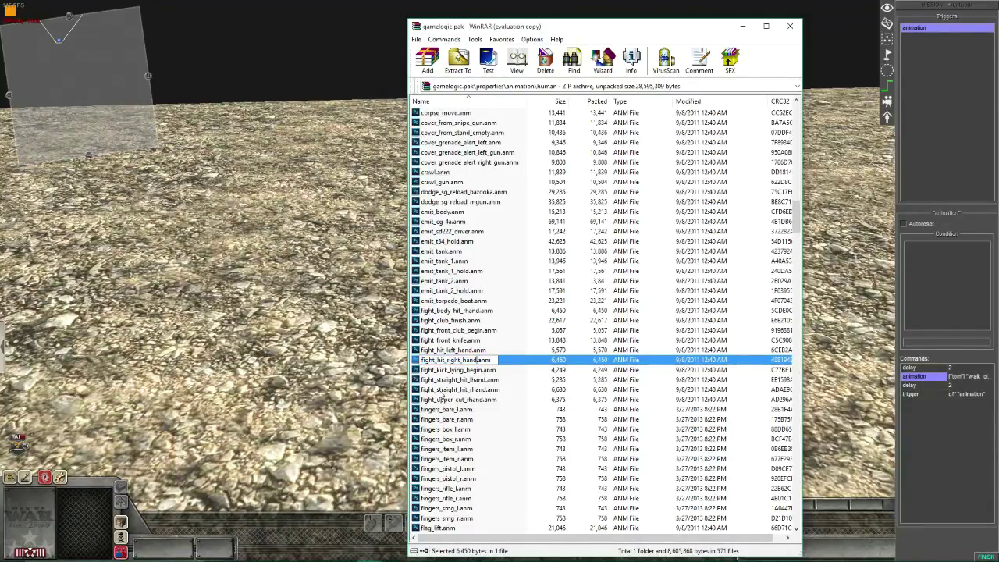
double_click(460, 360)
key("ctrl+c")
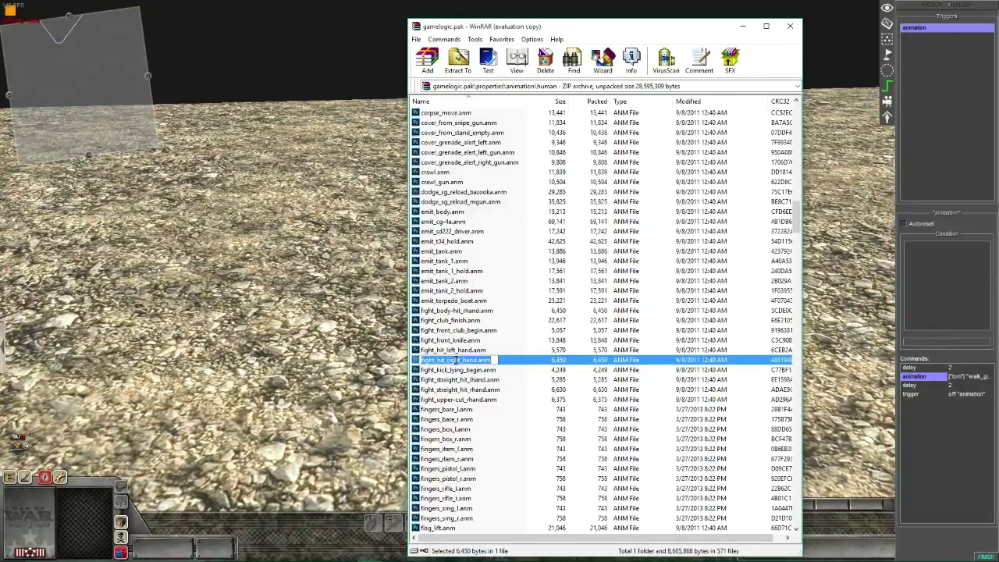
Switch back to the game editor, set the animation command's collage to fight_hit_right_hand and watch the soldier play it.
key("alt+Tab")
double_click(912, 376)
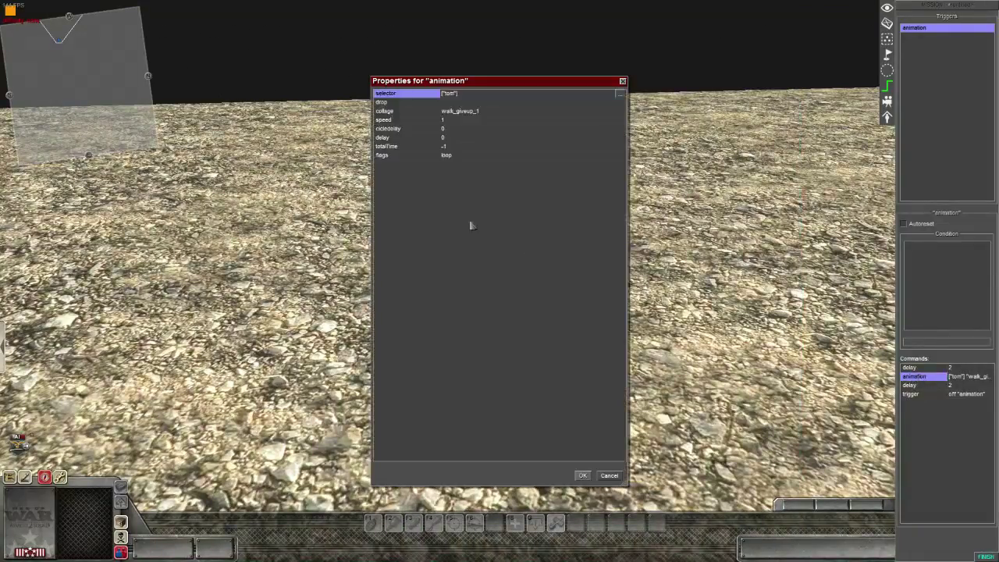
left_click(500, 111)
double_click(500, 111)
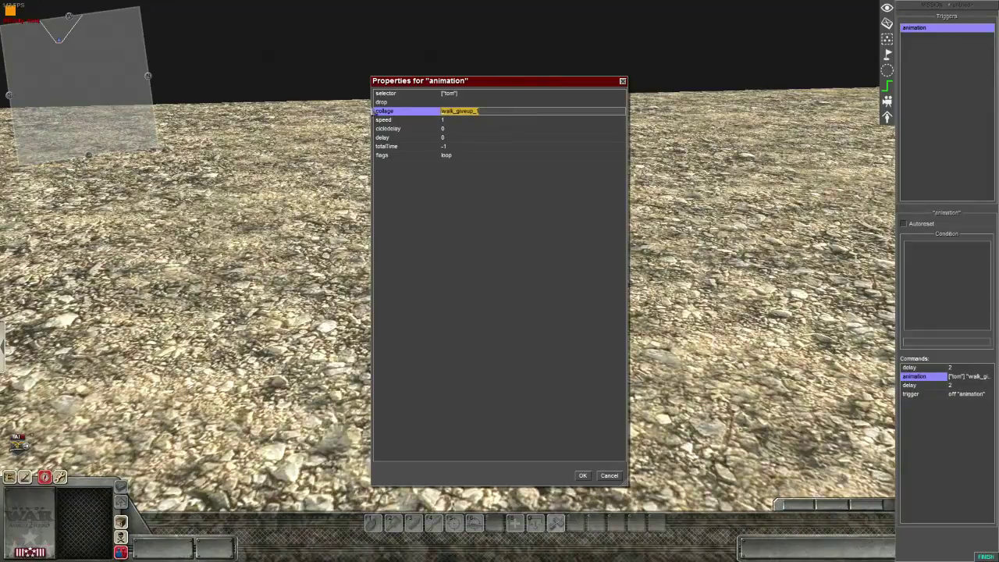
key("ctrl+v")
key("Return")
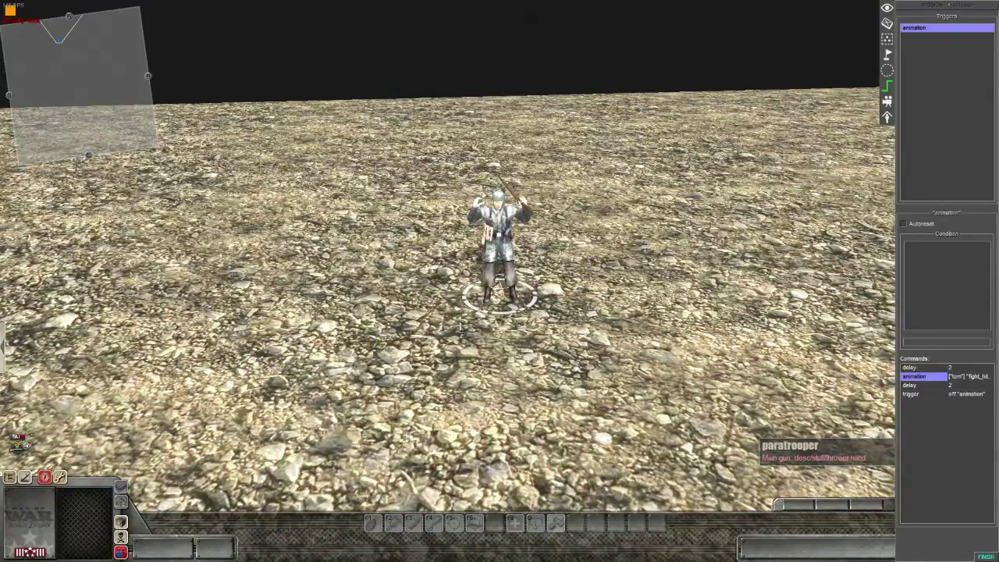
middle_click_drag(546, 312, 671, 320)
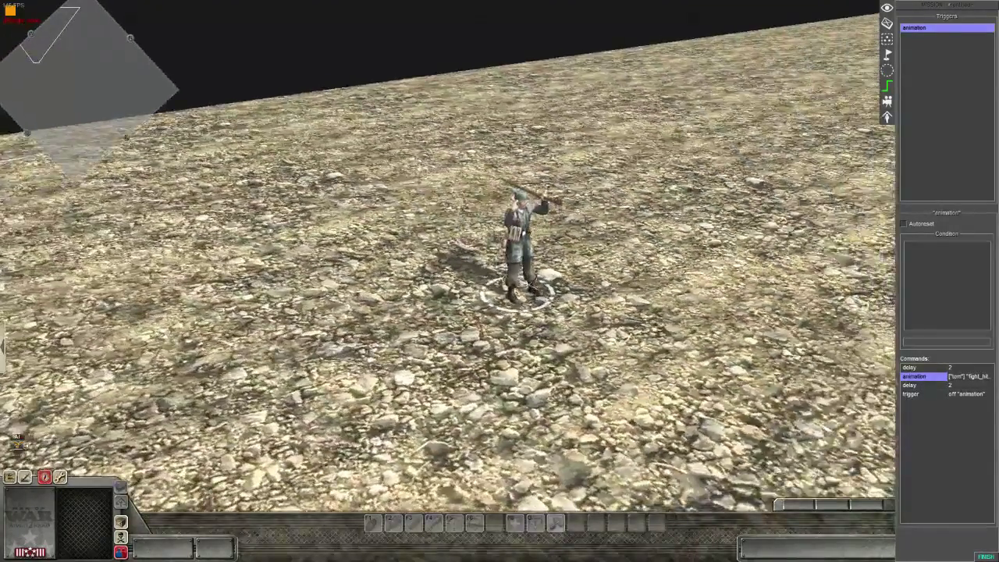
Disable the loop flag in the animation command's properties.
double_click(924, 378)
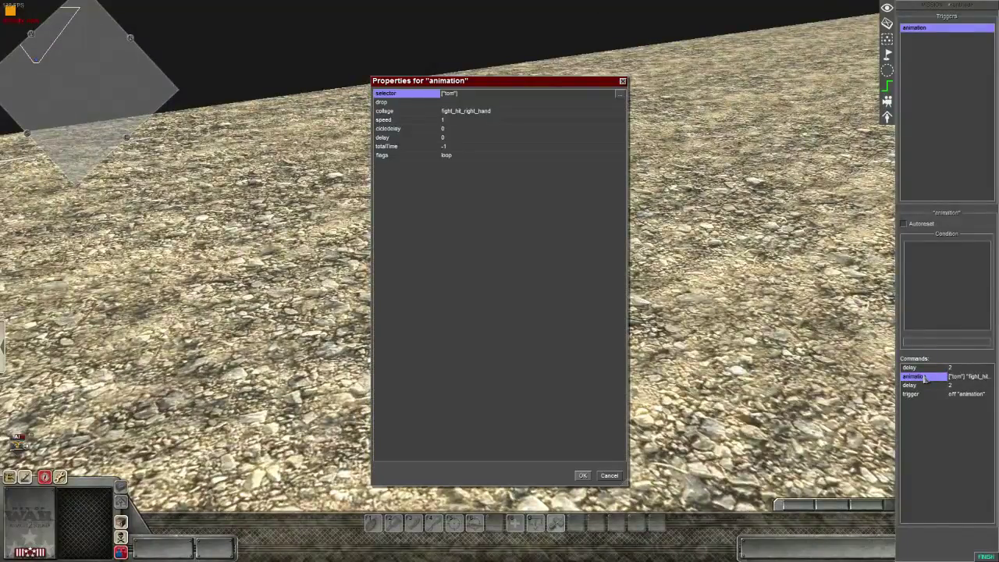
left_click(462, 155)
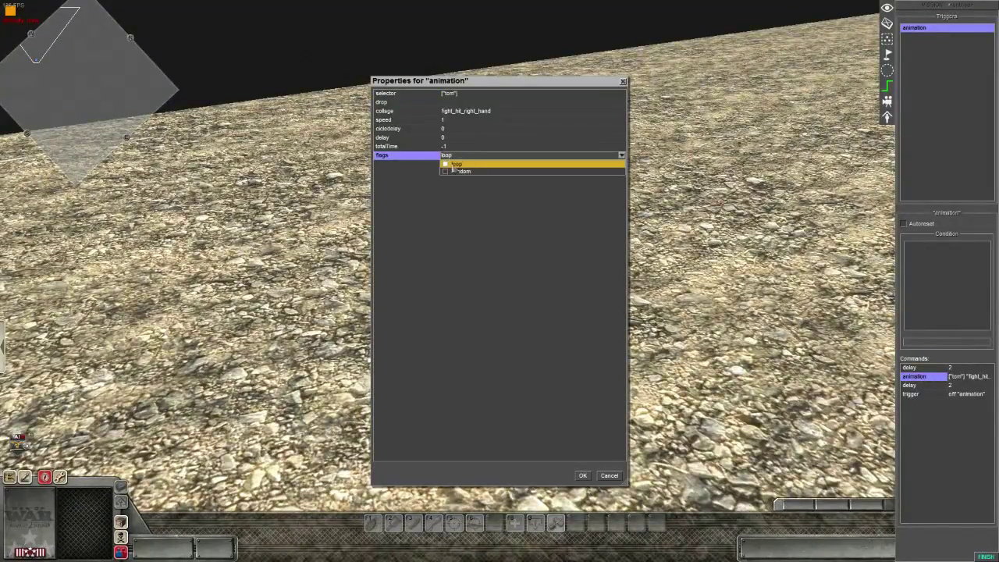
left_click(445, 226)
left_click(449, 102)
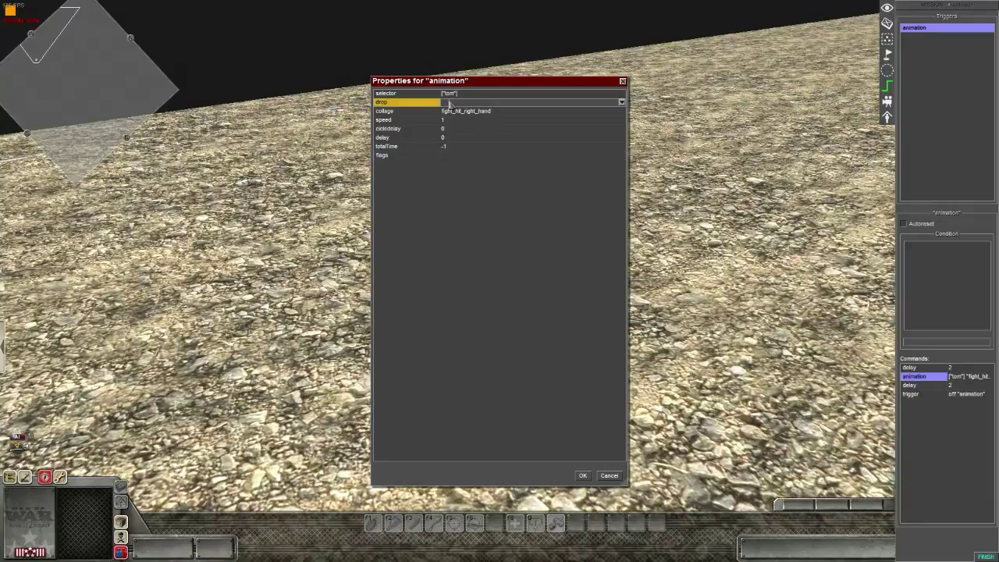
left_click(582, 475)
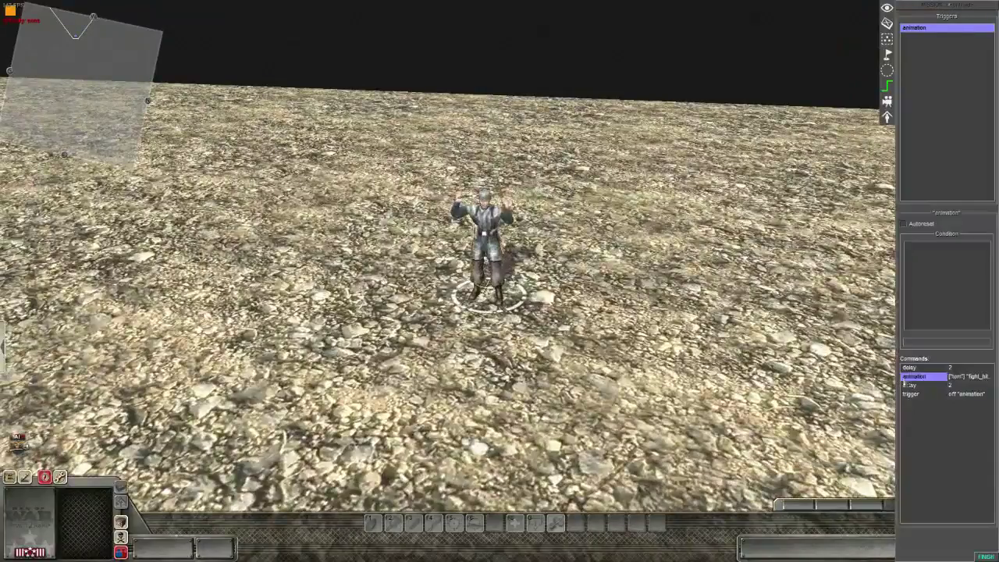
Set the animation command's drop property to orders and sensor, and watch how the soldier behaves.
double_click(905, 378)
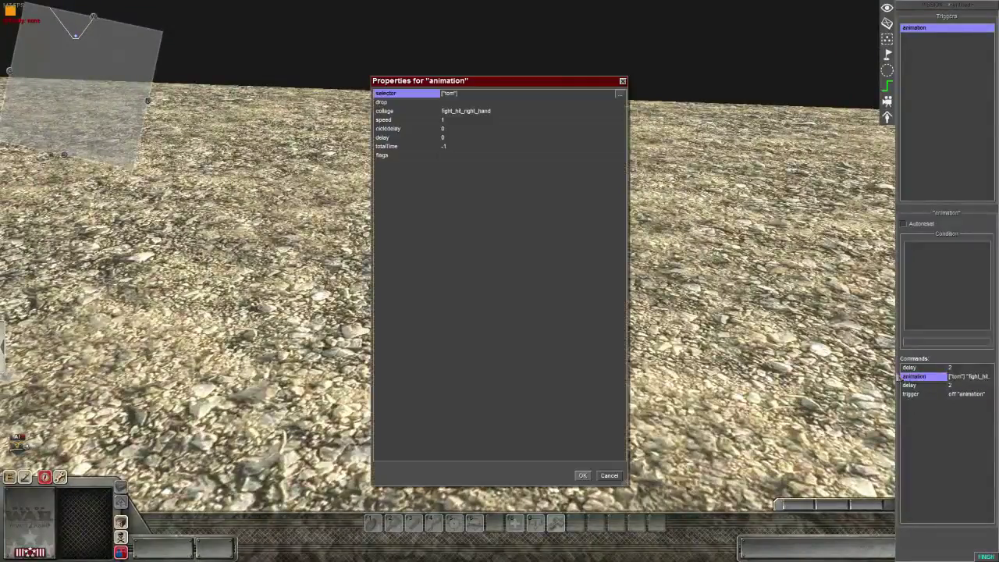
double_click(476, 103)
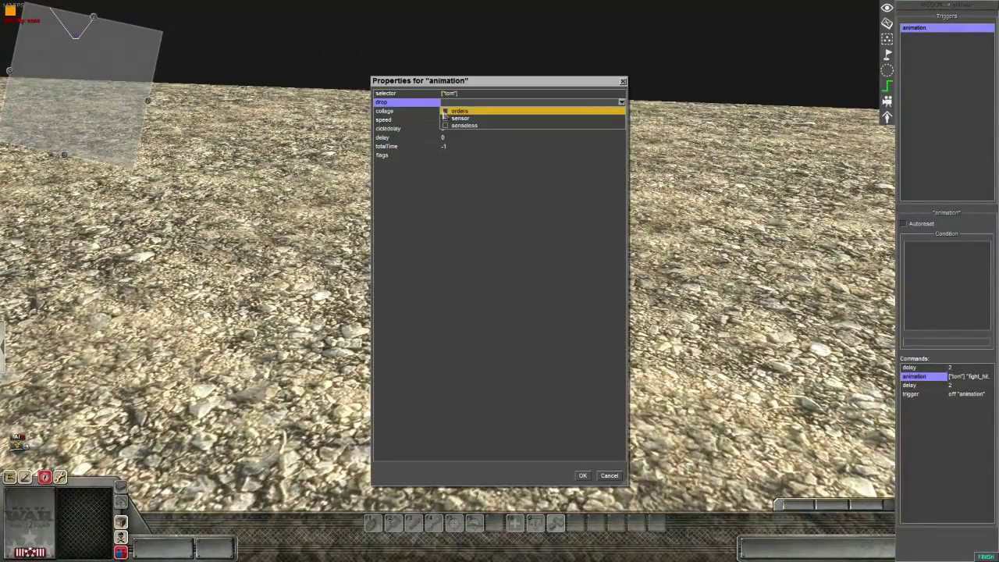
left_click(445, 118)
left_click(446, 103)
left_click(445, 118)
left_click(450, 289)
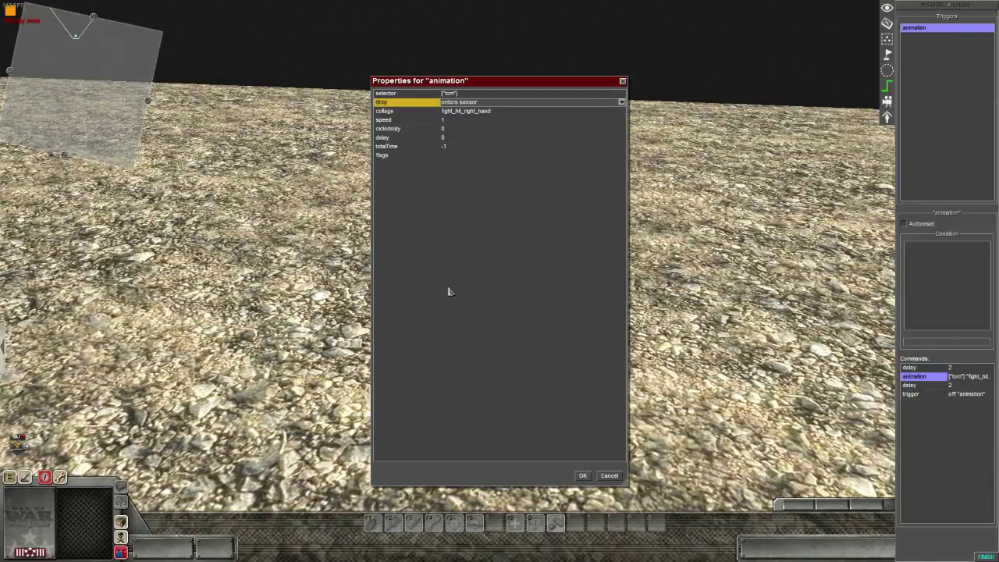
left_click(581, 475)
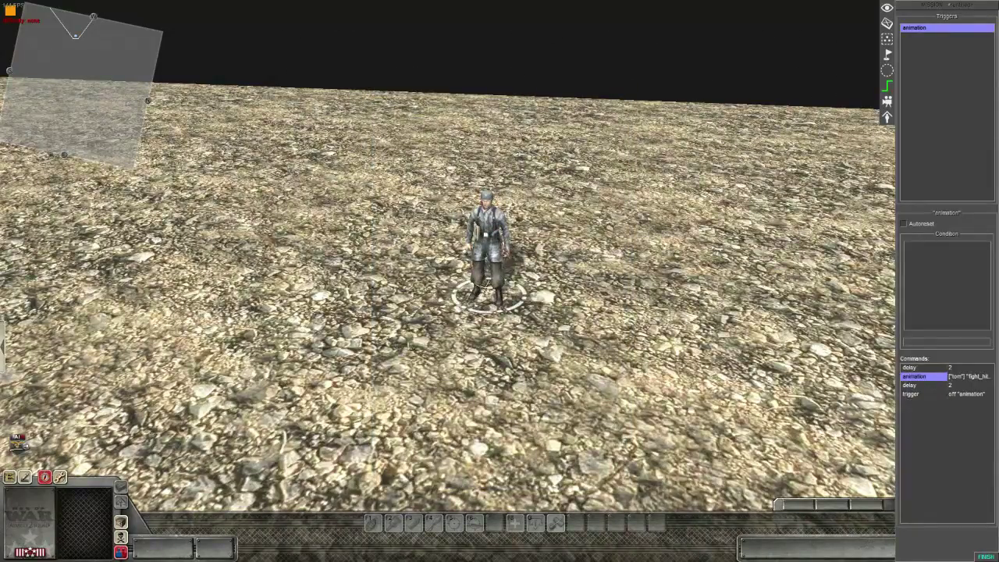
middle_click_drag(409, 348, 351, 367)
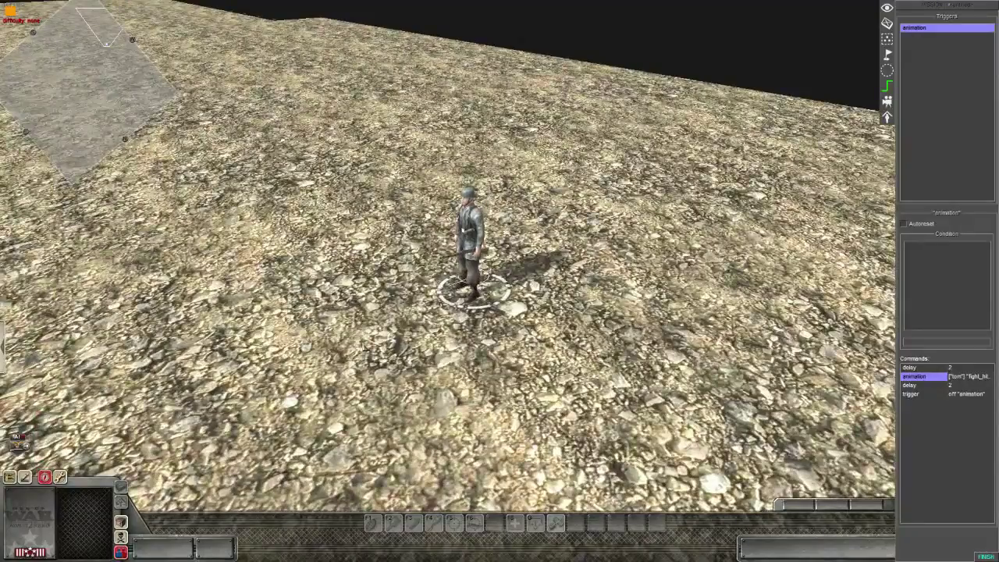
middle_click_drag(437, 328, 690, 290)
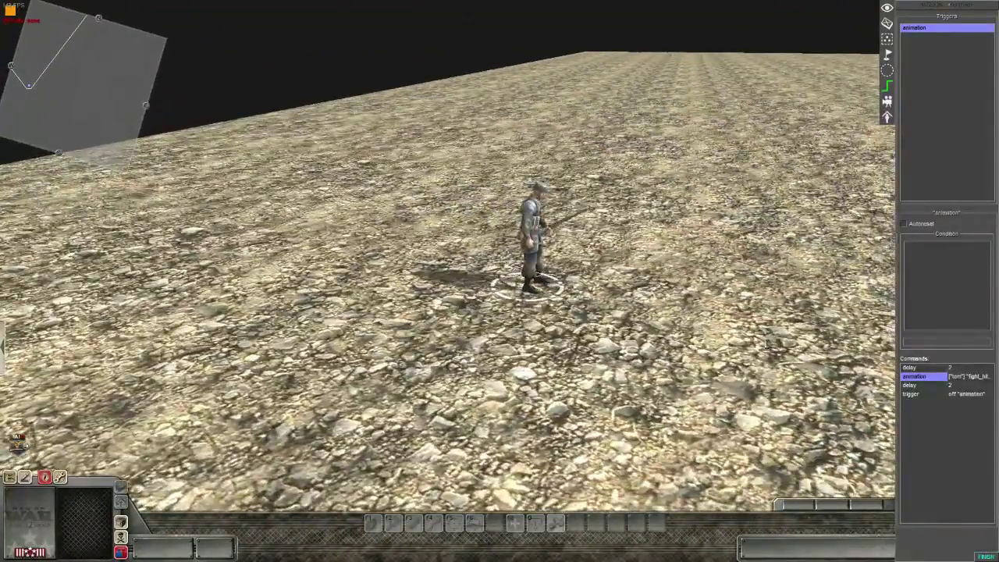
Turn the loop flag back on for the fight_hit_right_hand animation command.
double_click(928, 377)
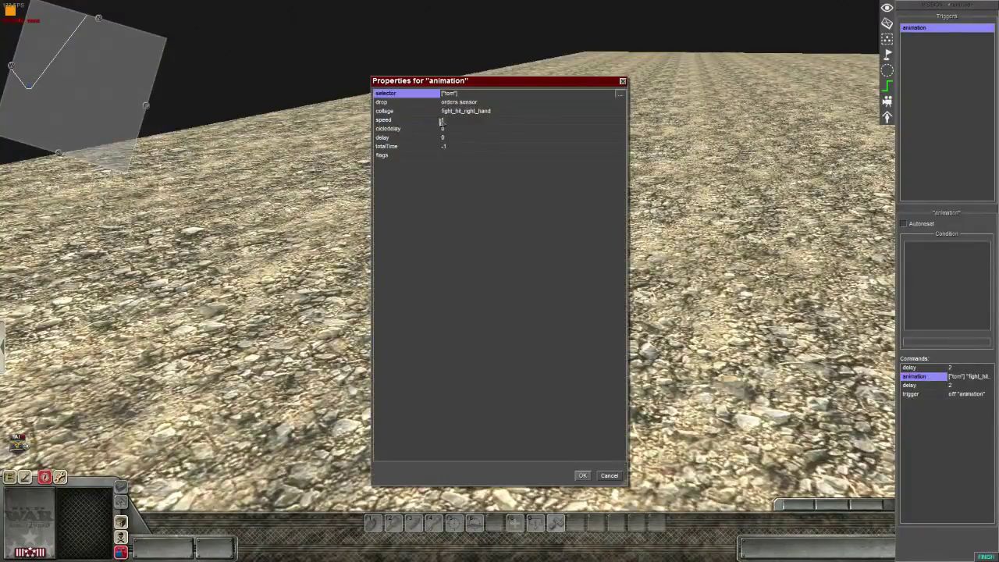
left_click(444, 156)
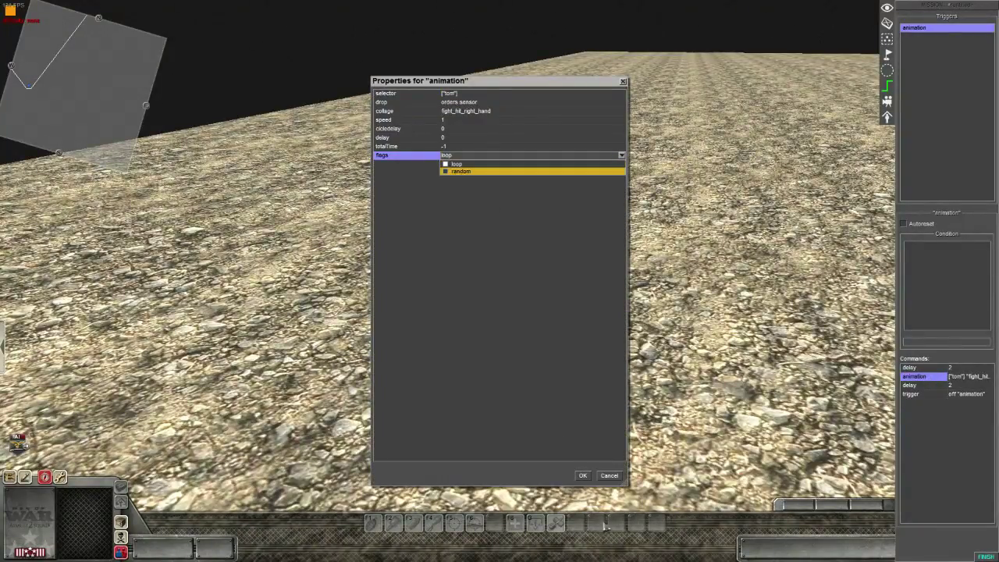
left_click(583, 478)
left_click(583, 477)
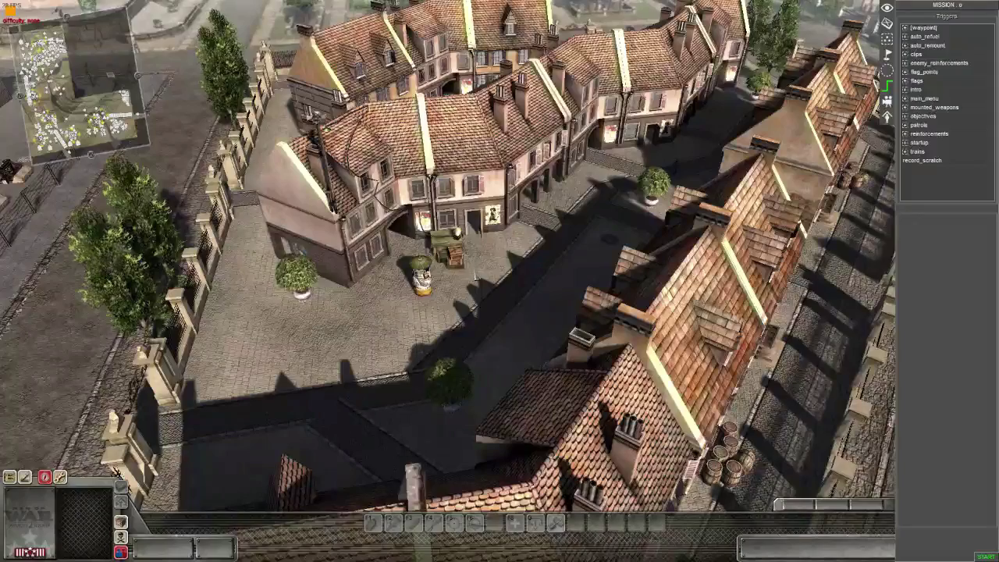
Display the patrols waypoint group on the town map and select waypoint 530 beside the gramophone.
scroll(473, 279, "up", 3)
middle_click_drag(473, 278, 500, 452)
scroll(536, 129, "up", 3)
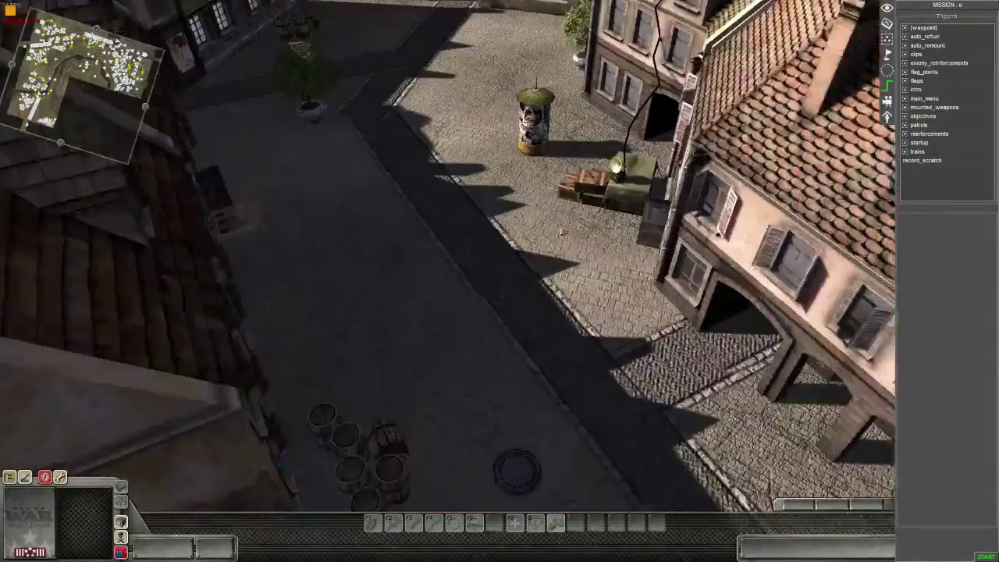
middle_click_drag(536, 129, 647, 141)
scroll(450, 265, "up", 3)
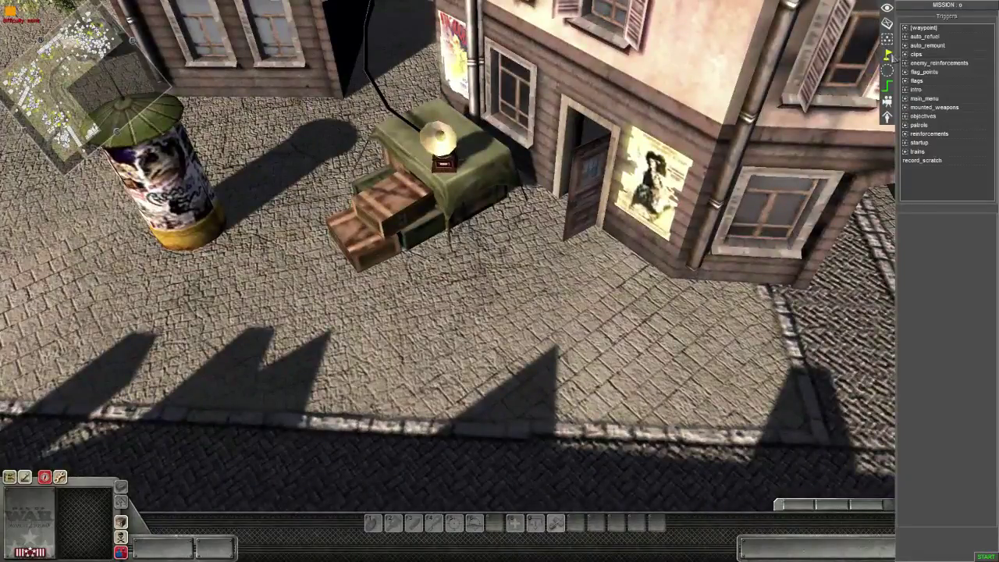
left_click(887, 55)
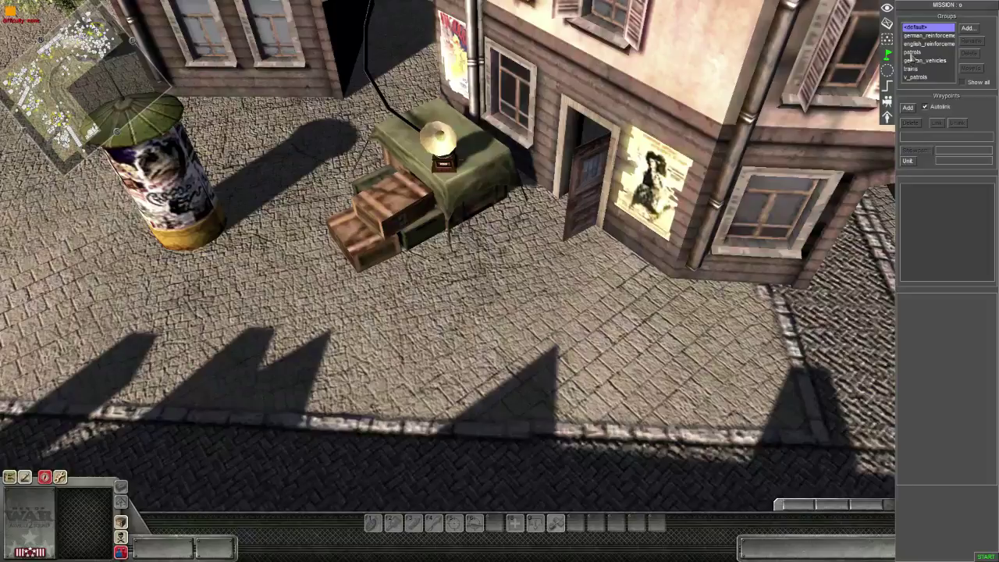
left_click(918, 78)
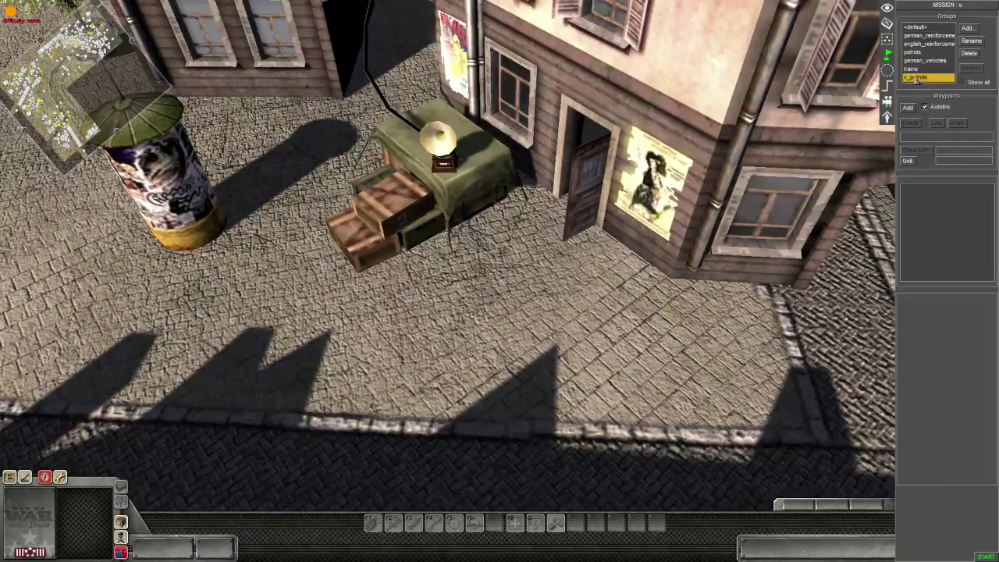
left_click(913, 53)
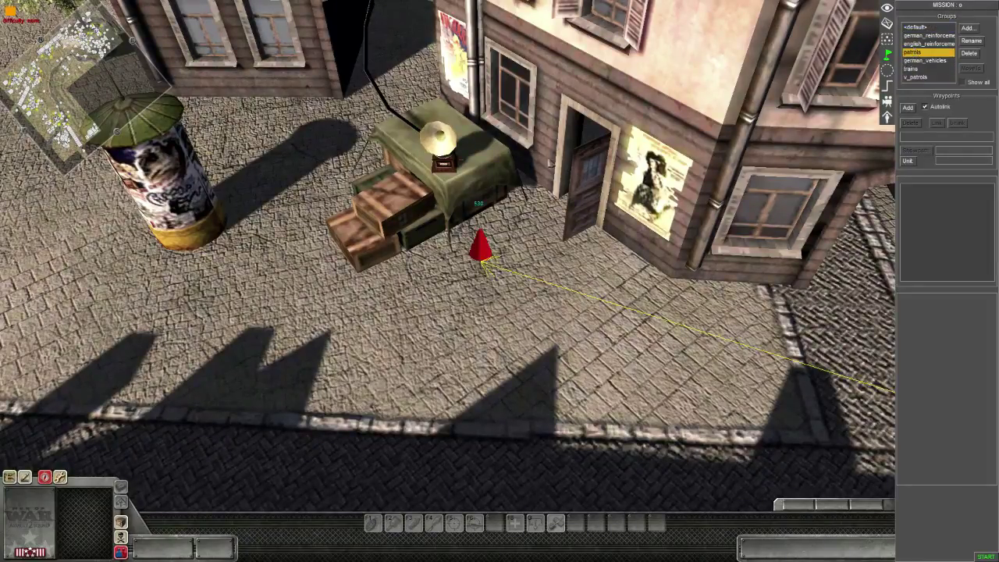
left_click(474, 248)
middle_click_drag(485, 310, 710, 386)
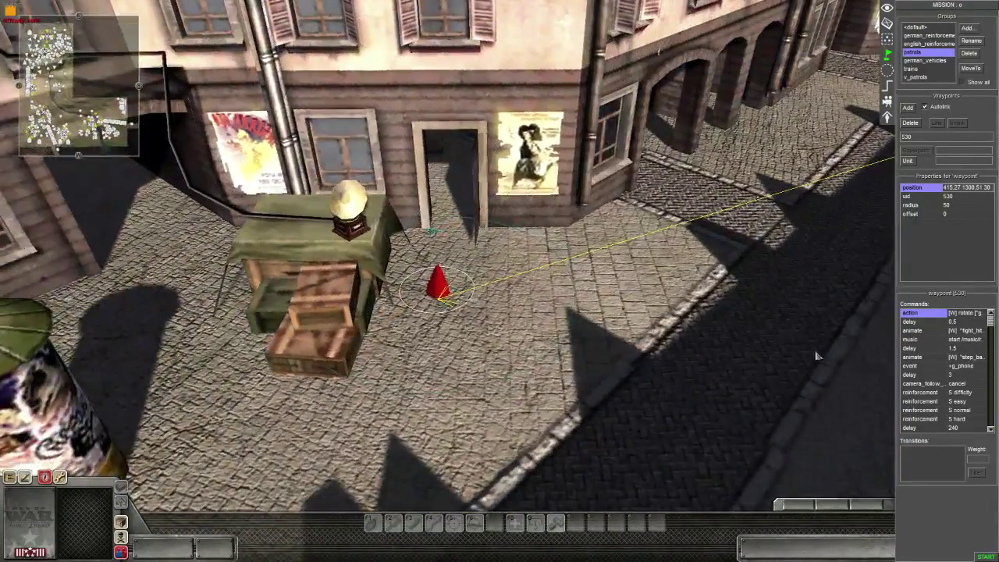
Review the properties of the two animate commands at waypoint 530, fight_hit_right_hand and step_back_after_hit.
double_click(917, 331)
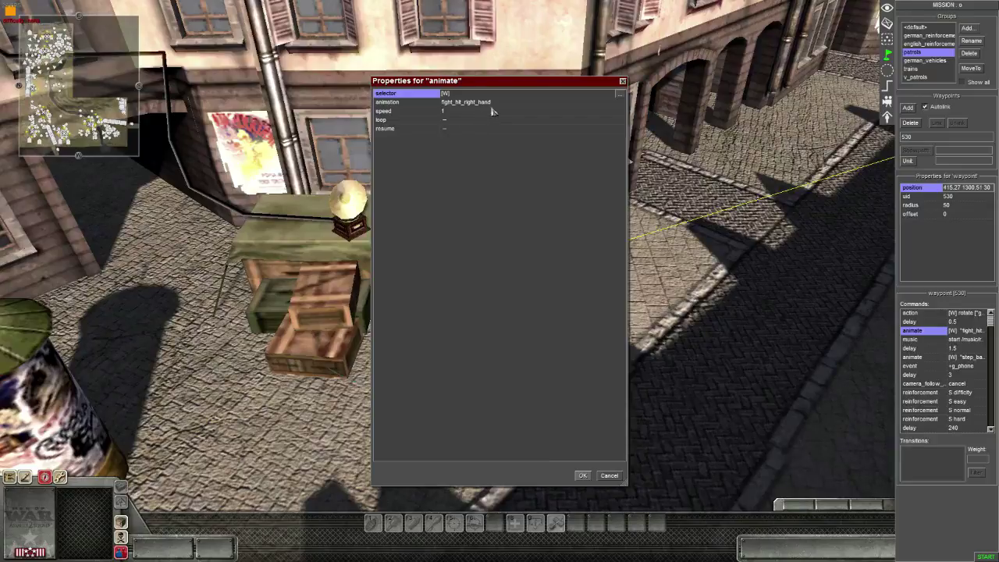
left_click(582, 475)
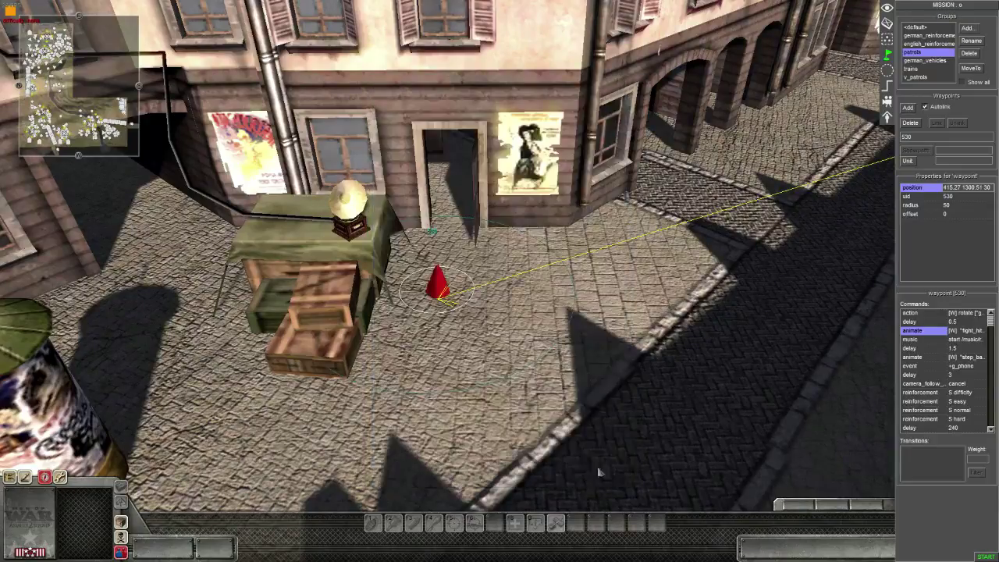
double_click(920, 357)
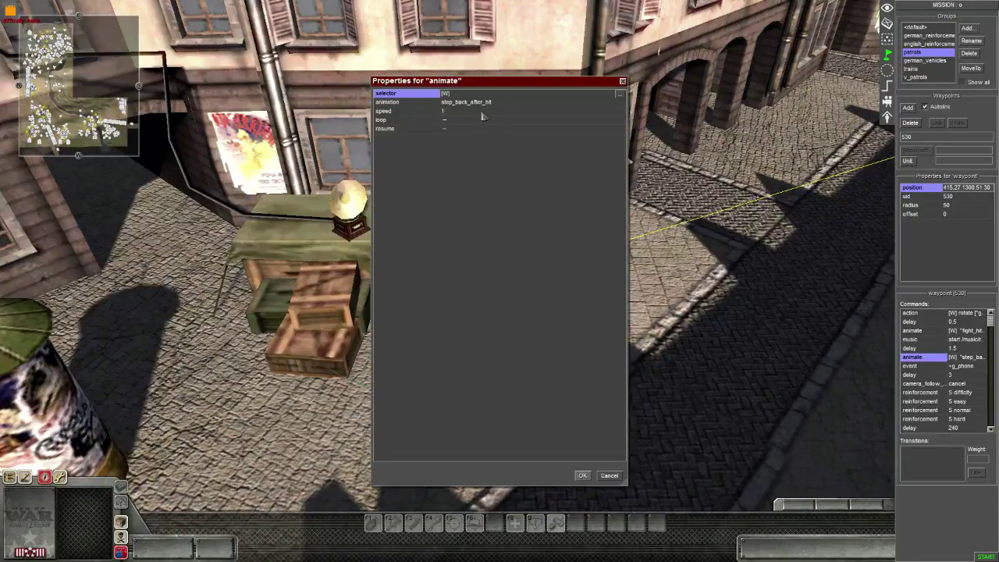
left_click(583, 475)
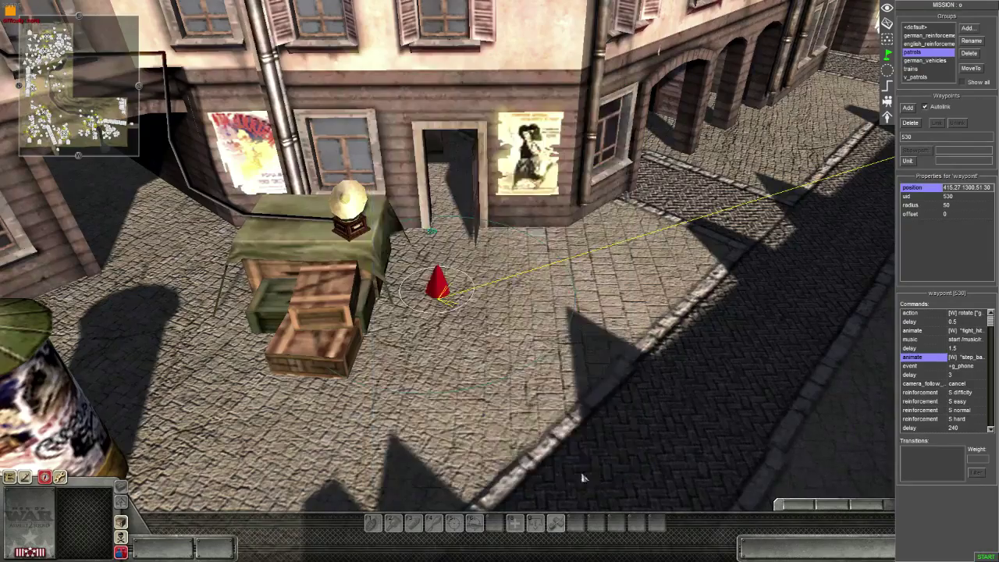
Display the trains waypoint group at the railway junction and select waypoint 369 on the track.
middle_click_drag(647, 424, 451, 405)
scroll(488, 430, "down", 3)
scroll(489, 429, "down", 3)
middle_click_drag(527, 362, 494, 358)
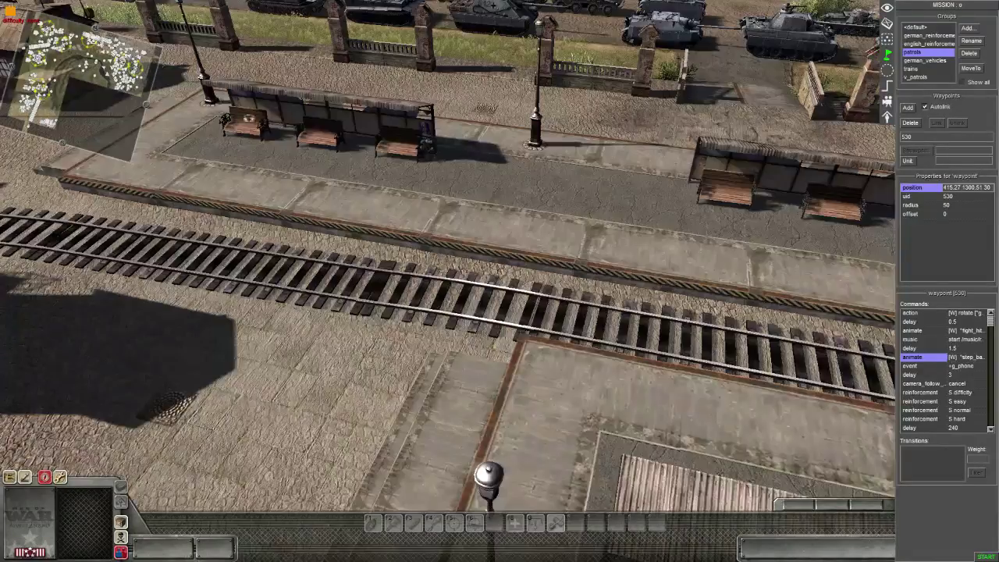
middle_click_drag(366, 344, 171, 320)
scroll(499, 281, "up", 3)
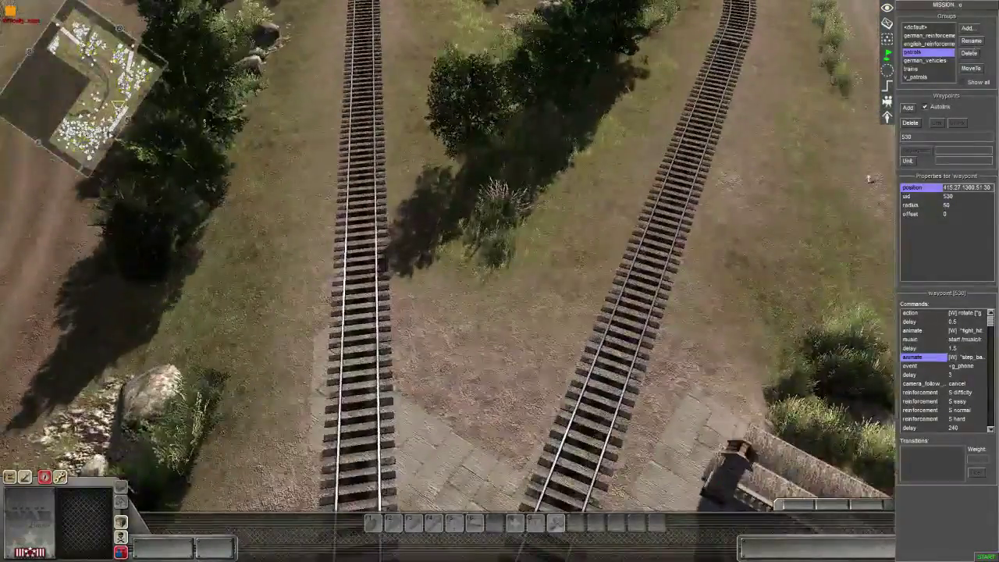
left_click(887, 86)
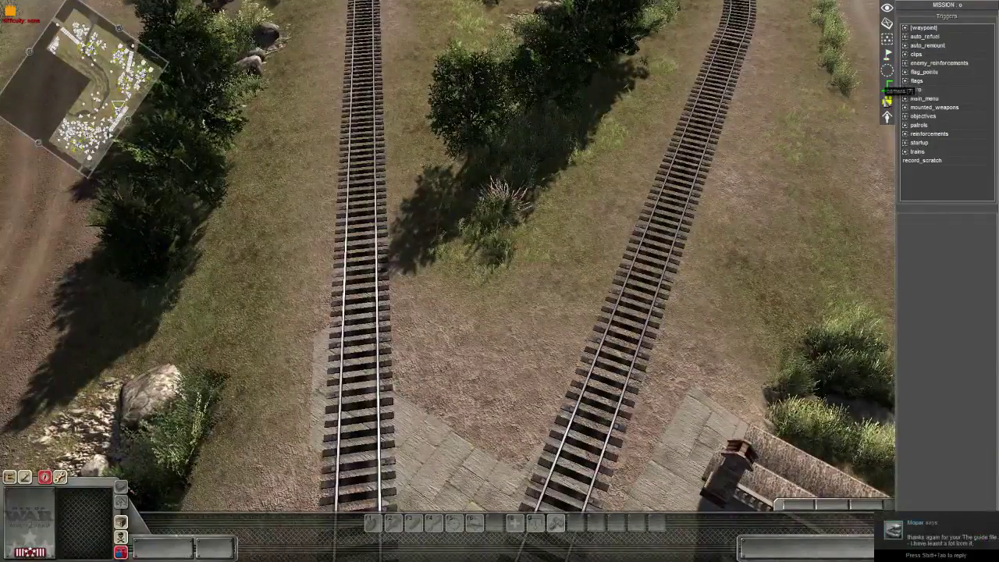
left_click(887, 53)
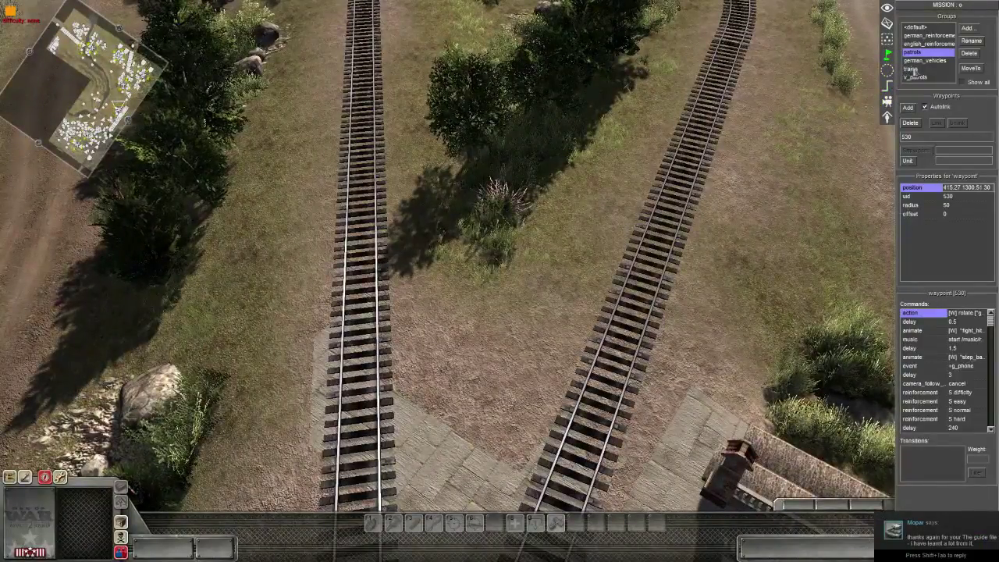
left_click(911, 69)
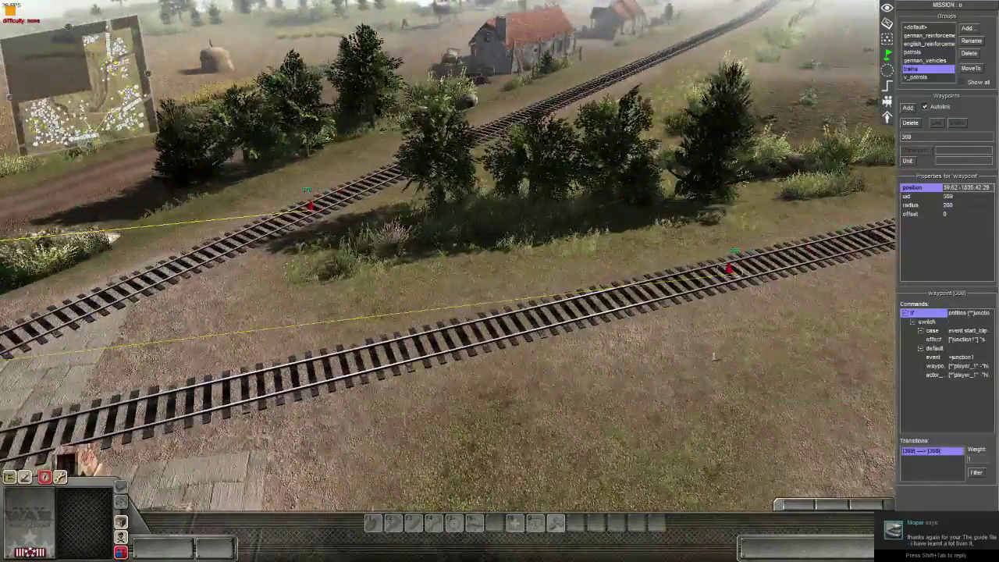
middle_click_drag(713, 357, 812, 351)
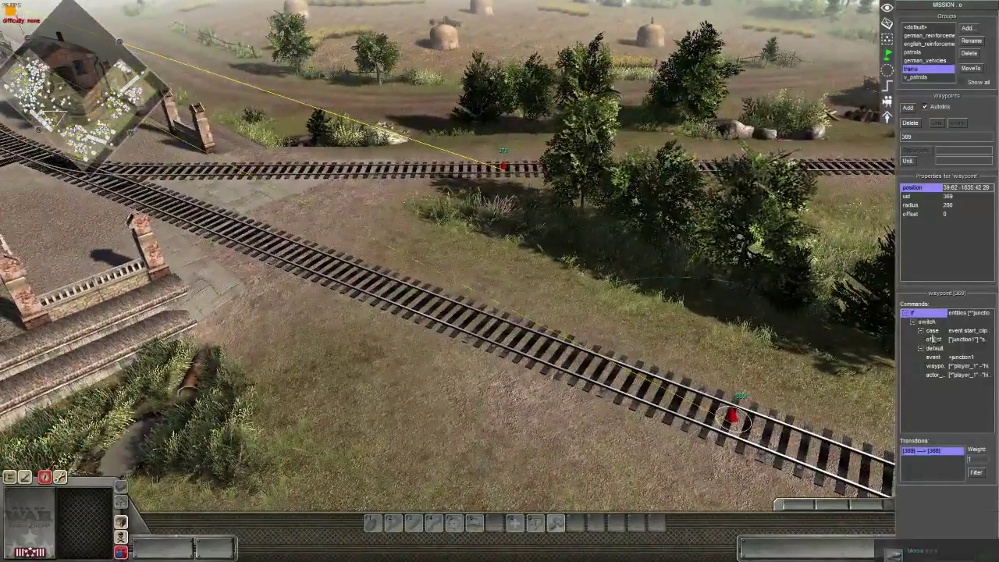
middle_click_drag(702, 335, 593, 312)
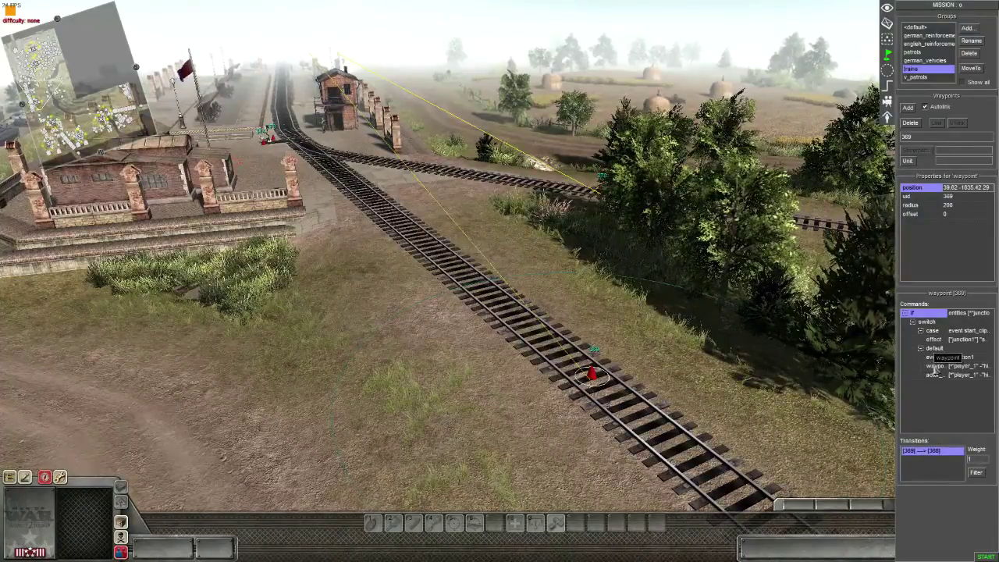
Check the properties of the waypoint command under waypoint 369's default branch, and select waypoint 374 beside the rail switch.
double_click(934, 366)
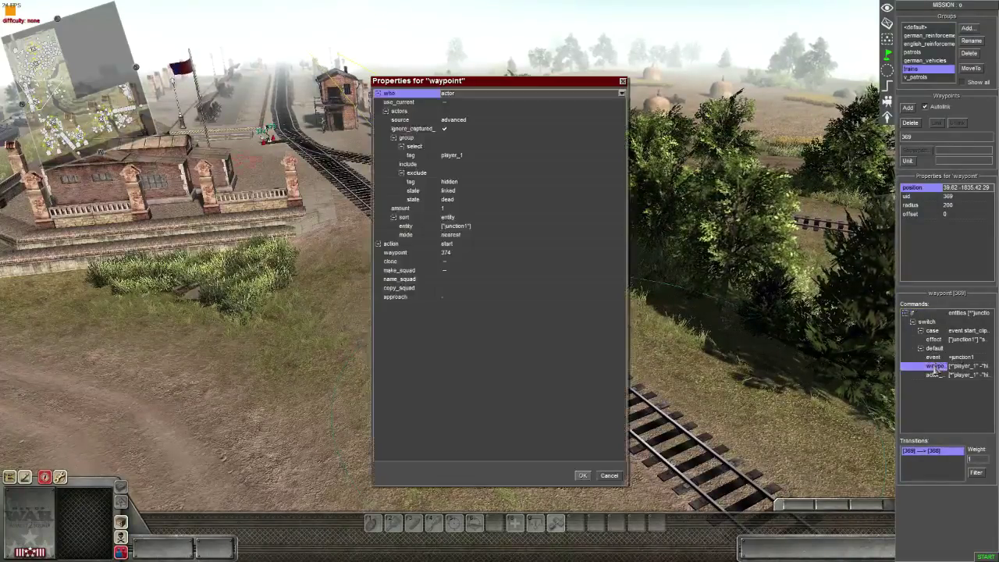
left_click(608, 475)
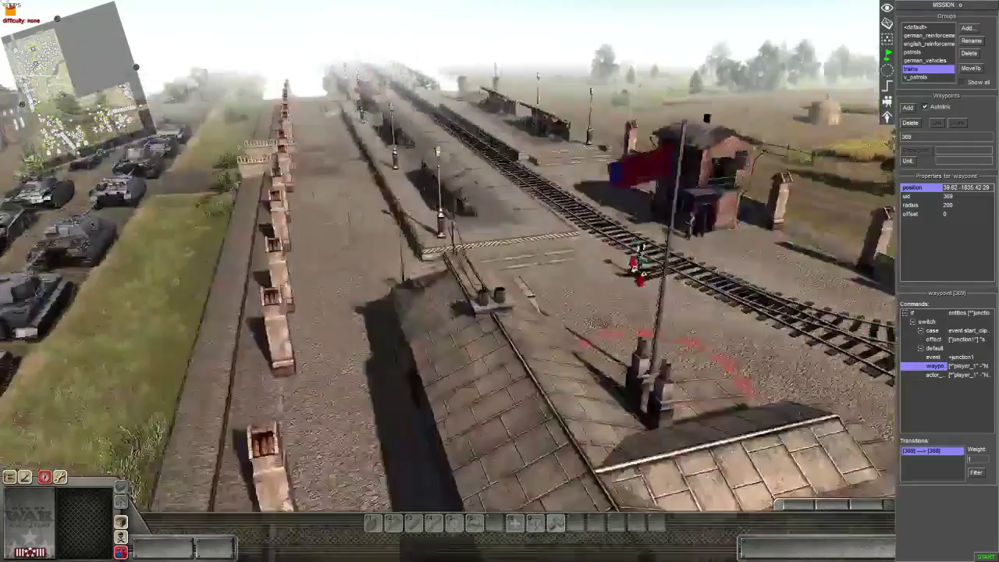
middle_click_drag(593, 312, 468, 346)
left_click(468, 346)
scroll(476, 362, "up", 3)
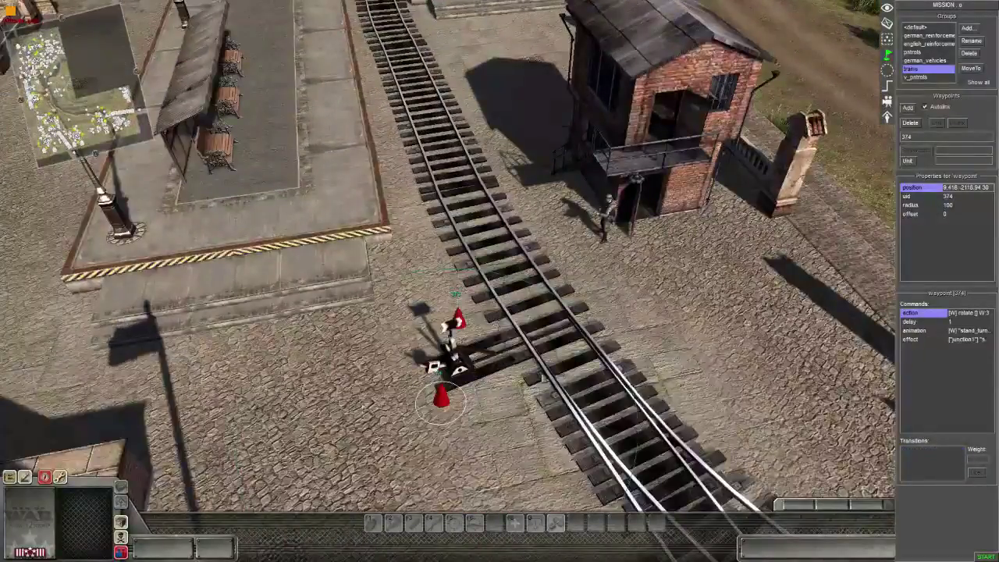
Review the stand_turn_railswitch animation command at waypoint 374, and select waypoint 373 on the other side of the rail switch.
double_click(912, 331)
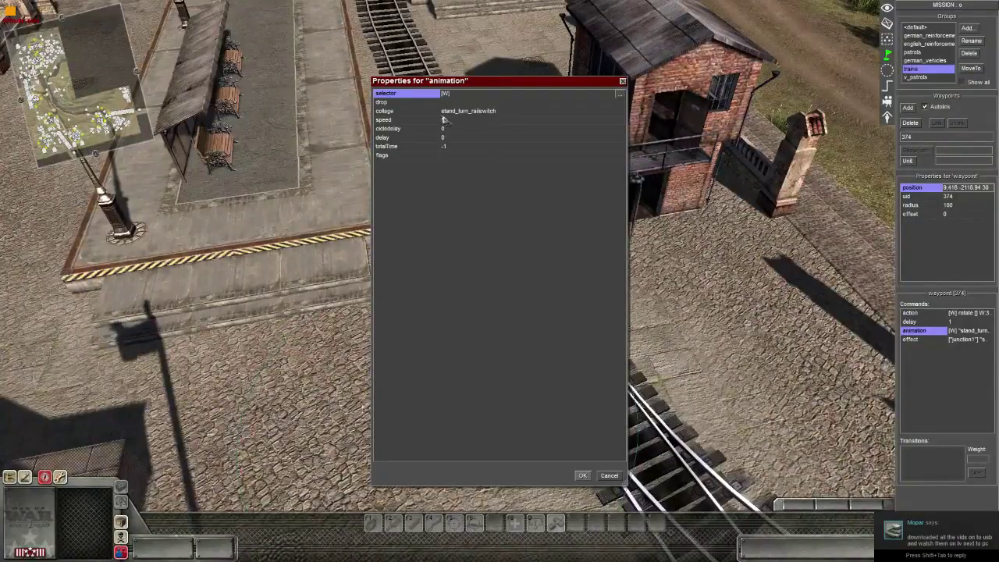
left_click(582, 476)
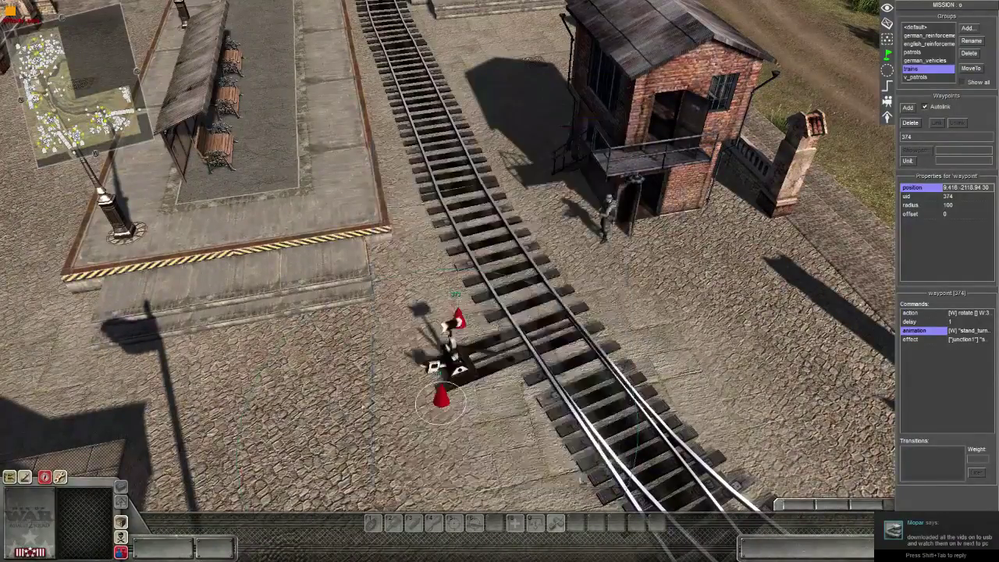
left_click(601, 375)
middle_click_drag(601, 367, 741, 355)
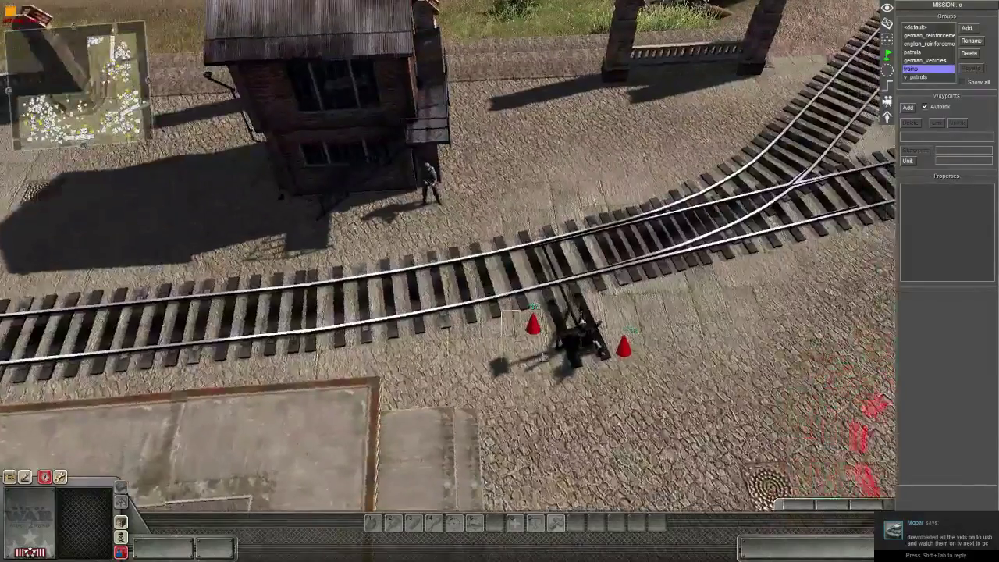
left_click(532, 327)
Start the mission with the patrolling soldier at the town street corner in view.
scroll(532, 326, "down", 3)
middle_click_drag(532, 326, 139, 206)
key("Up")
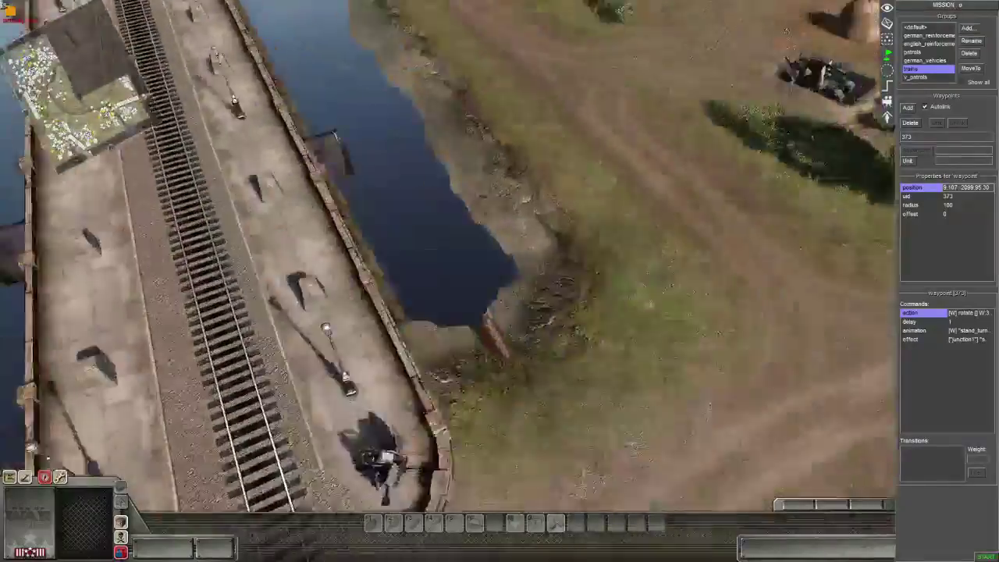
middle_click_drag(370, 258, 788, 312)
key("Up")
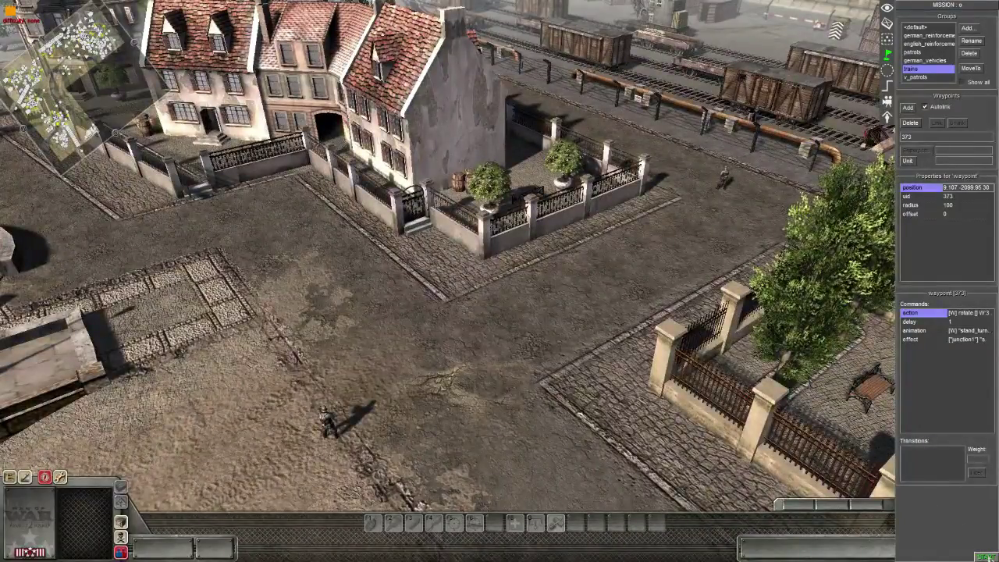
key("ctrl+s")
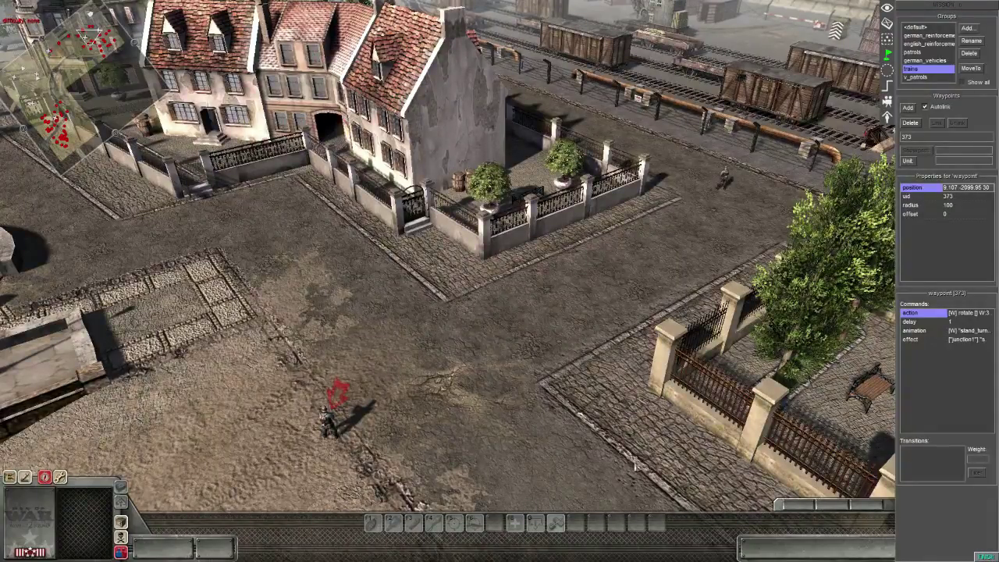
Follow the walking soldier in the game view to the gramophone, and bring back the editor's patrols waypoint display.
key("F1")
middle_click_drag(563, 448, 552, 242)
scroll(399, 294, "up", 4)
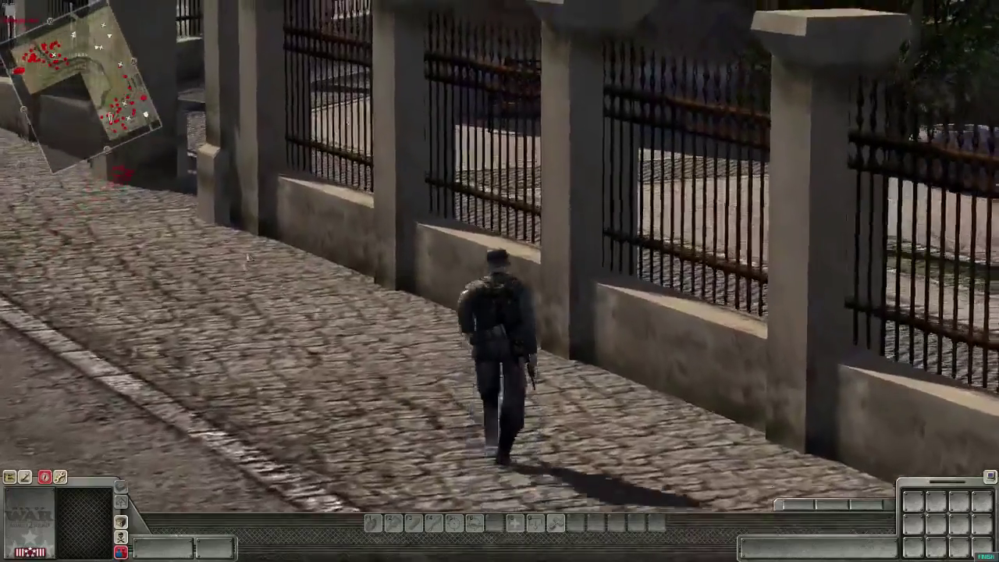
middle_click_drag(248, 257, 209, 222)
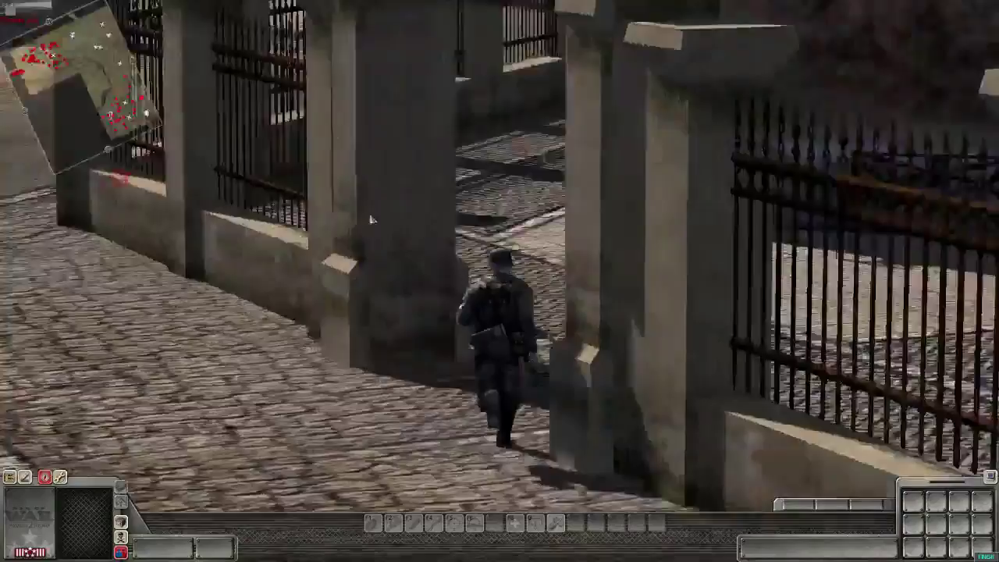
middle_click_drag(372, 220, 416, 232)
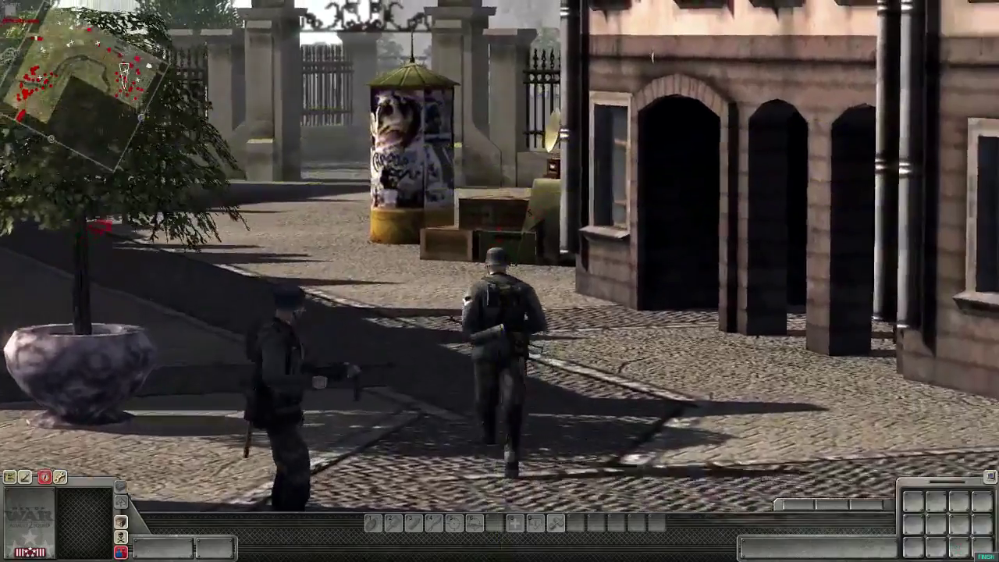
key("F3")
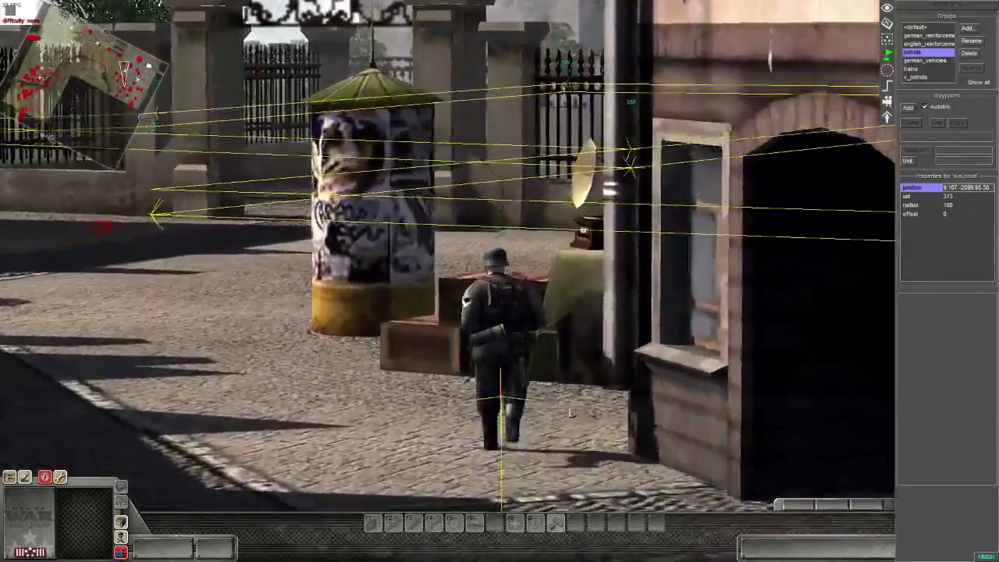
Skip the mission's cutscene and display the trains waypoint group around the railway station.
key("Escape")
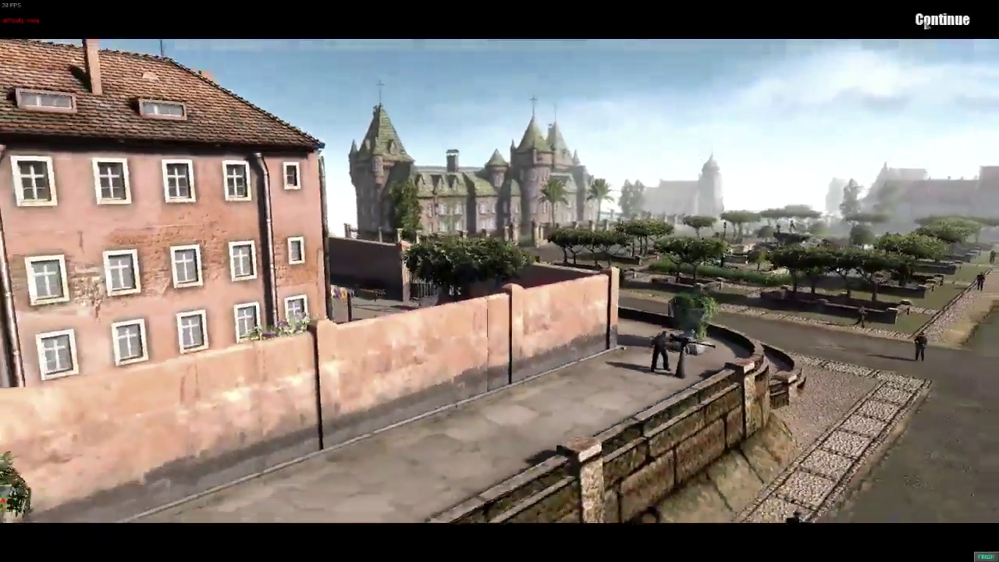
left_click(926, 21)
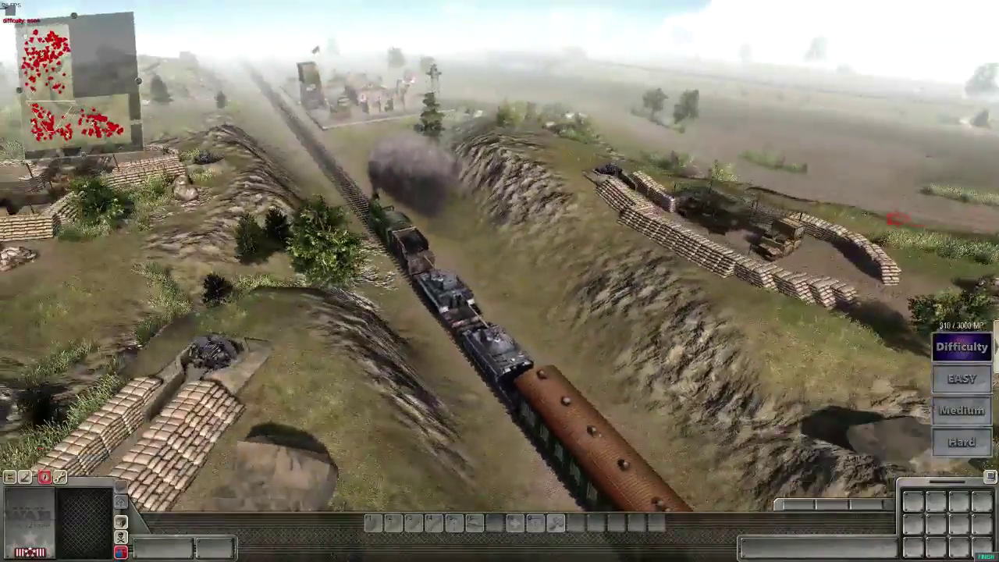
key("F3")
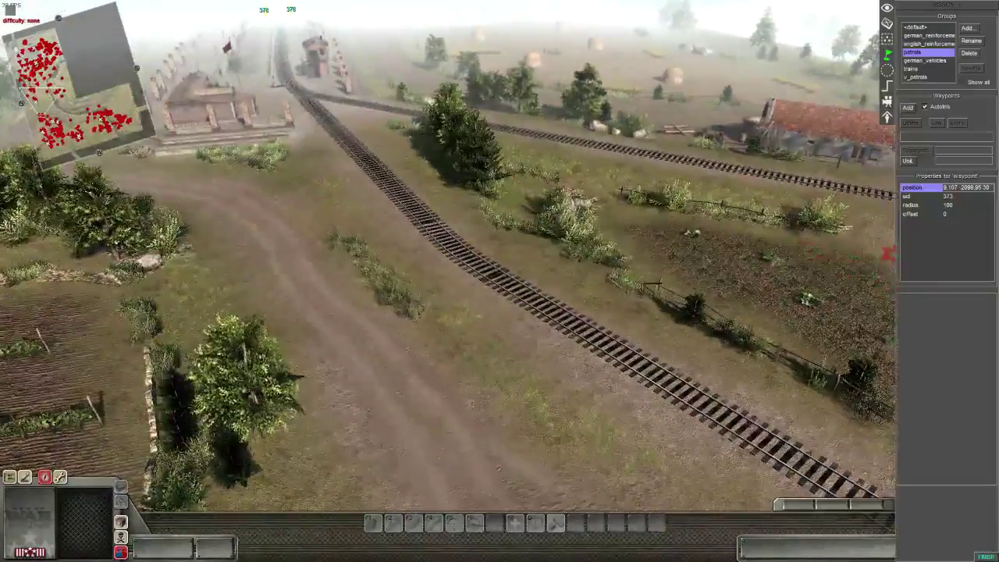
left_click(910, 69)
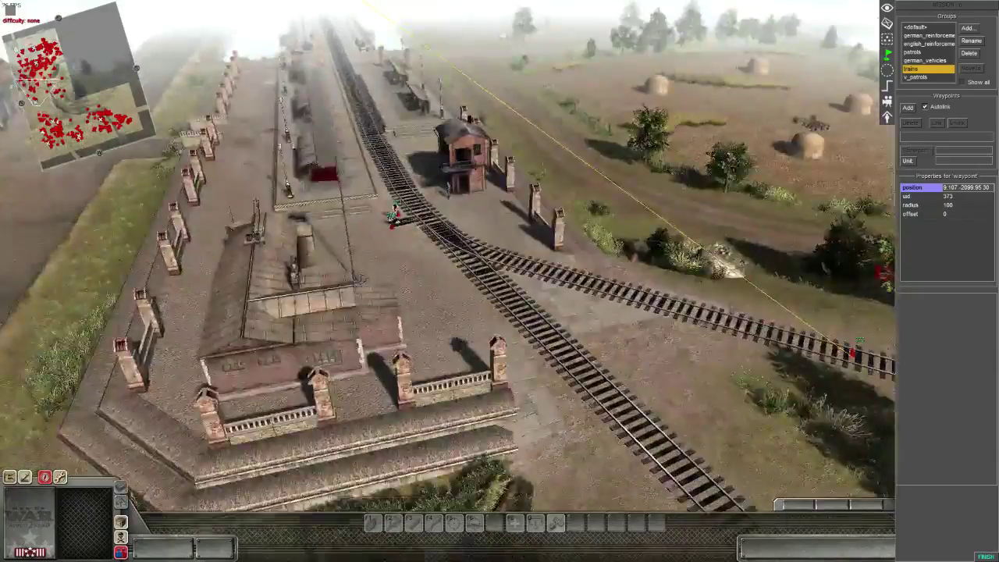
Run the mission at 10x speed until the train approaches the junction, and set the game speed back to 1x.
middle_click_drag(419, 205, 546, 205)
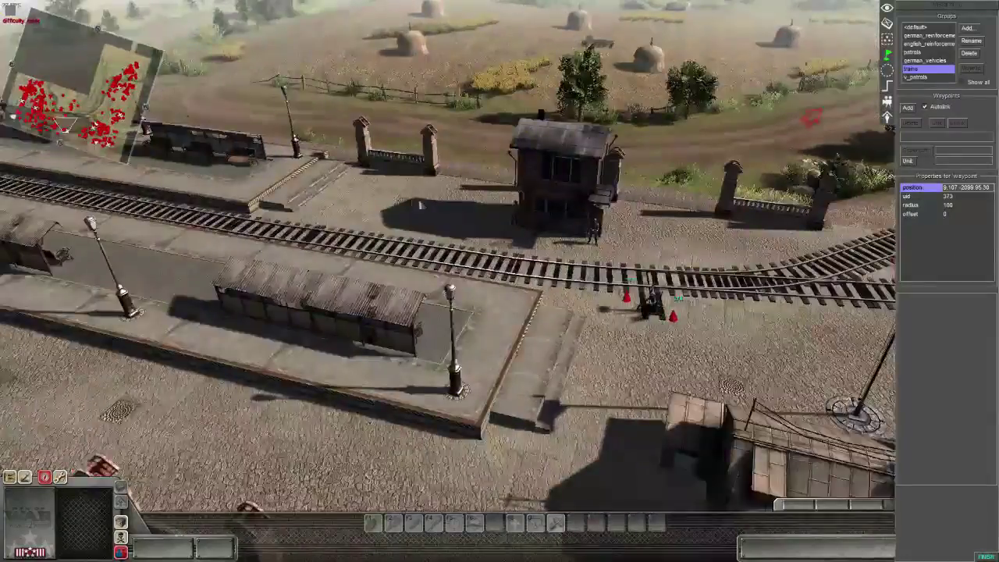
middle_click_drag(419, 205, 538, 211)
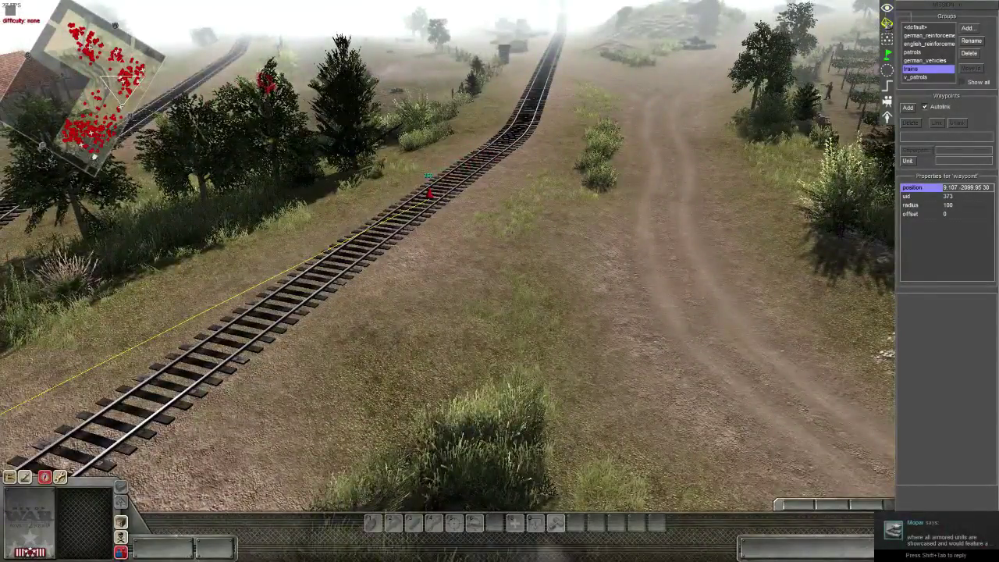
left_click(887, 8)
left_click(911, 30)
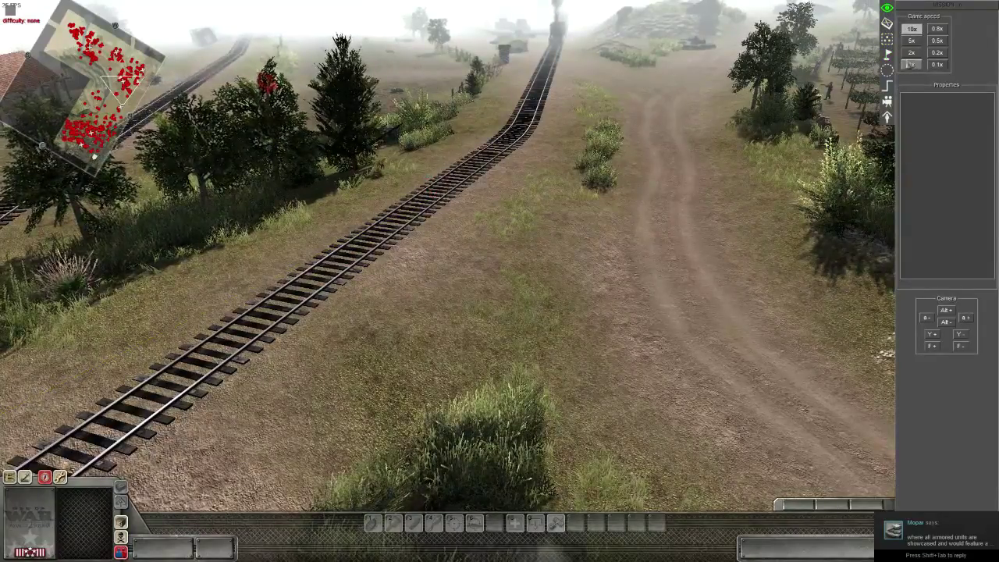
Watch the soldier at the rail switch waypoints as the train passes, with the trains waypoint group displayed.
left_click(887, 54)
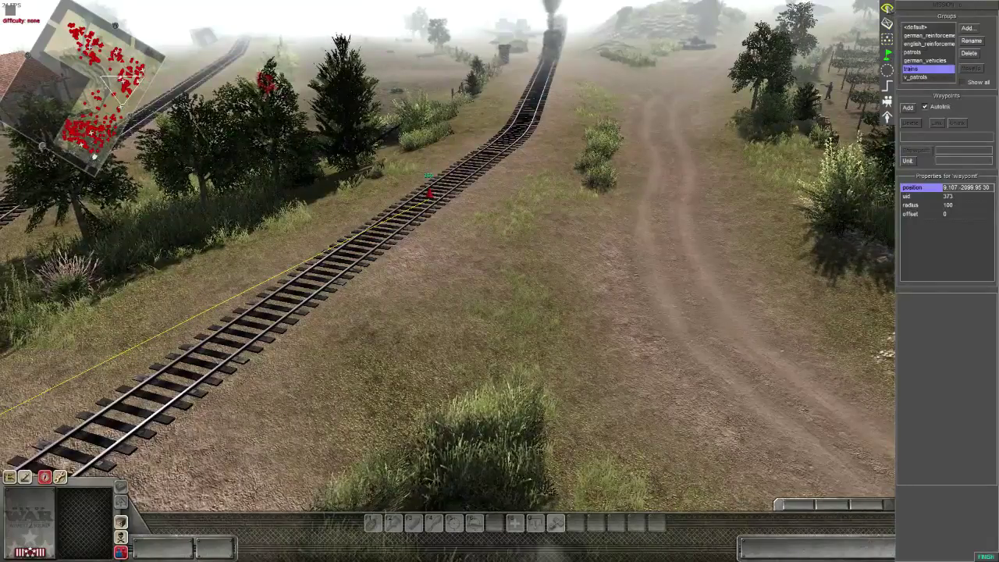
left_click(887, 7)
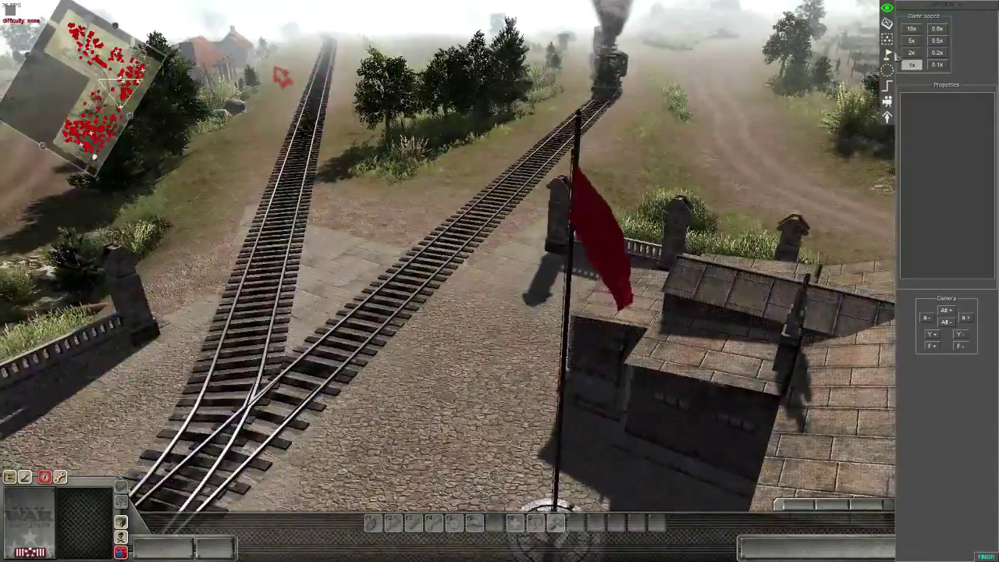
left_click(887, 53)
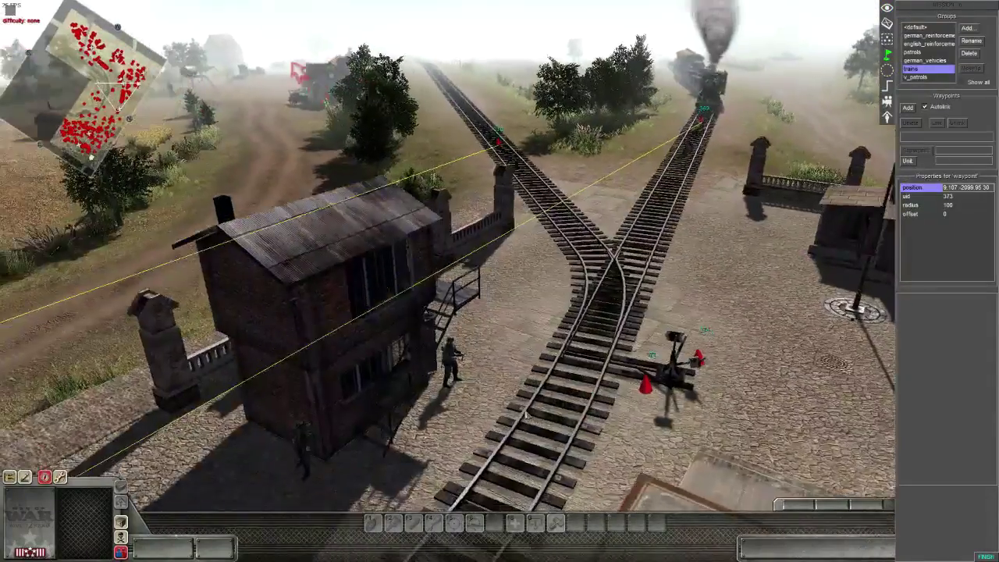
scroll(514, 390, "up", 3)
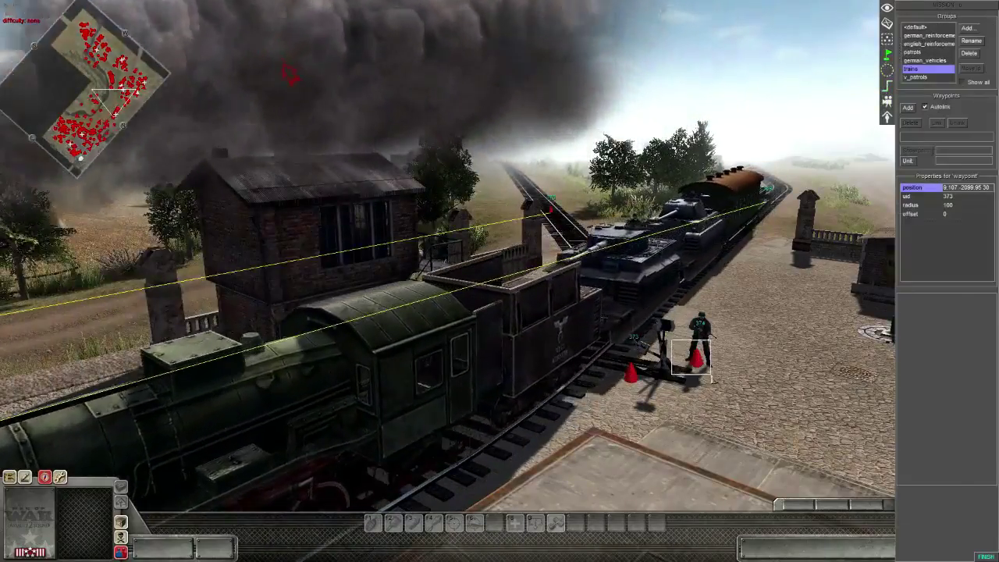
Select waypoint 374 beside the rail switch and examine the properties of its rotate action command without changing them.
left_click(697, 359)
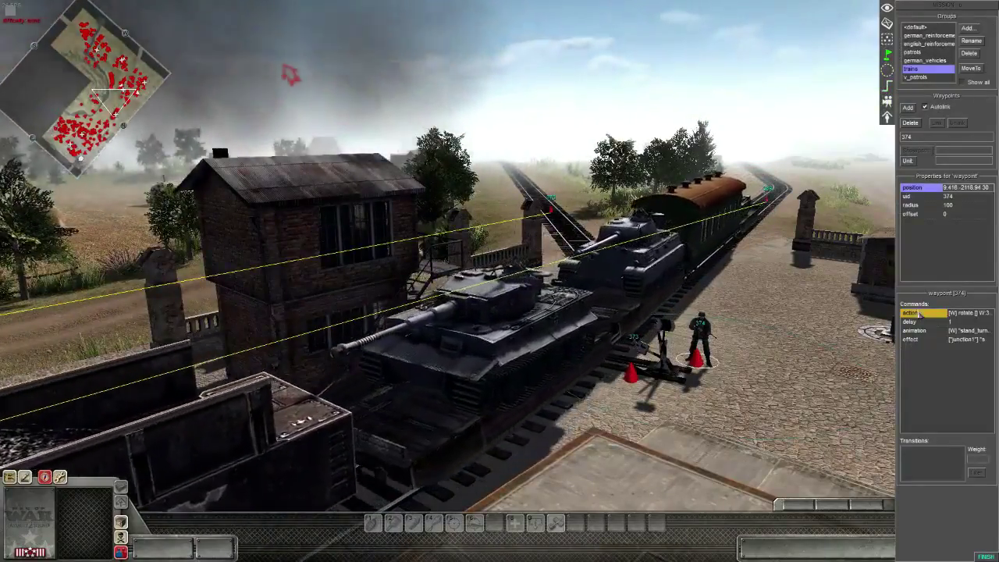
double_click(919, 313)
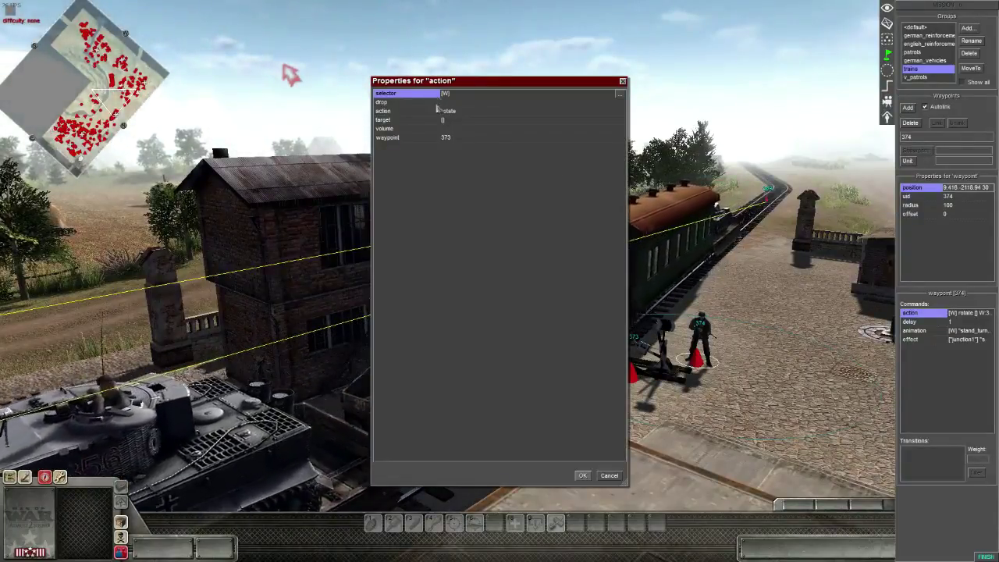
left_click(609, 476)
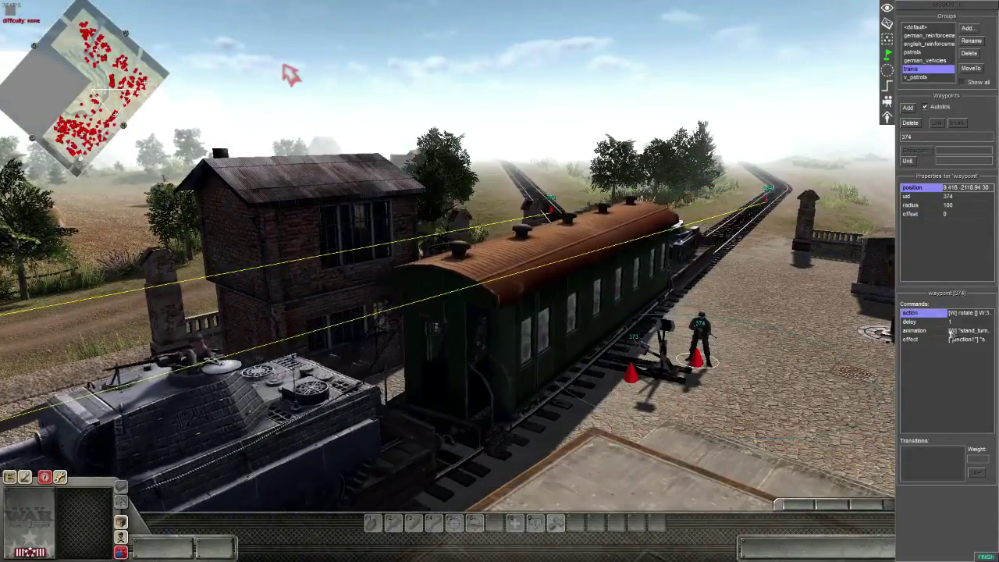
Examine the properties of waypoint 374's effect command for junction1, moving the dialog aside to see the tracks.
double_click(918, 339)
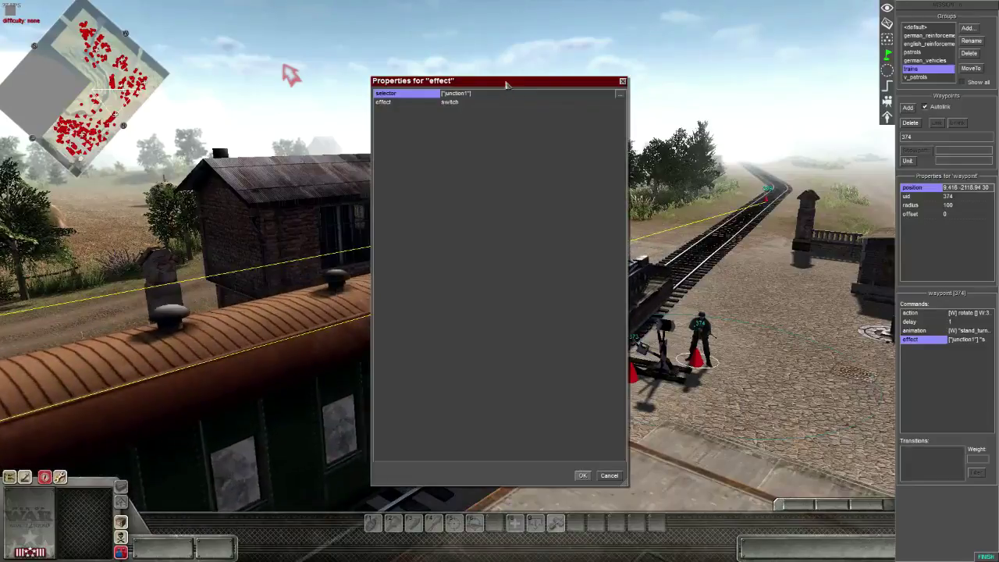
left_click_drag(505, 81, 306, 74)
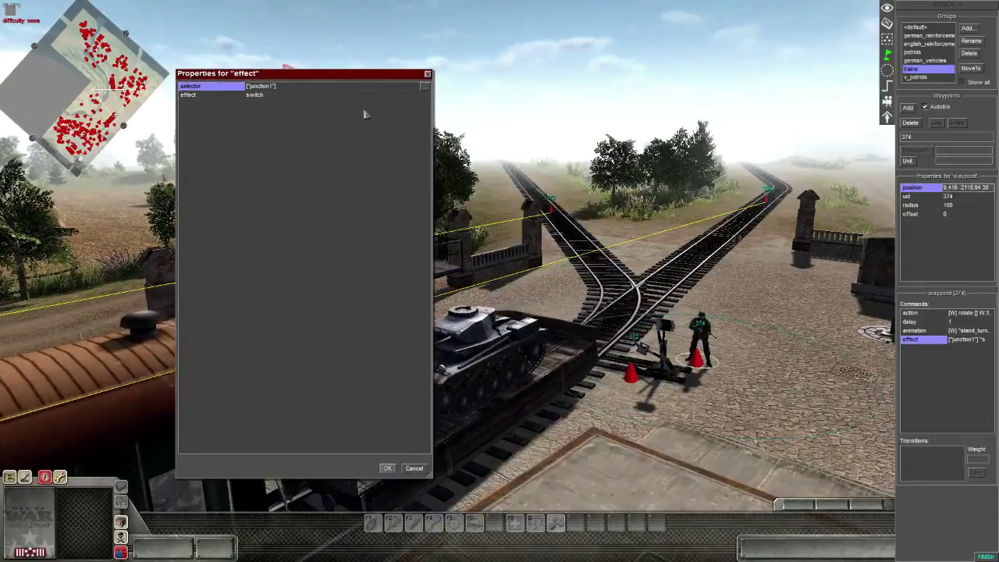
left_click(414, 468)
Display the entity tags in the game view and look down on the rail junction and its switch.
key("alt+t")
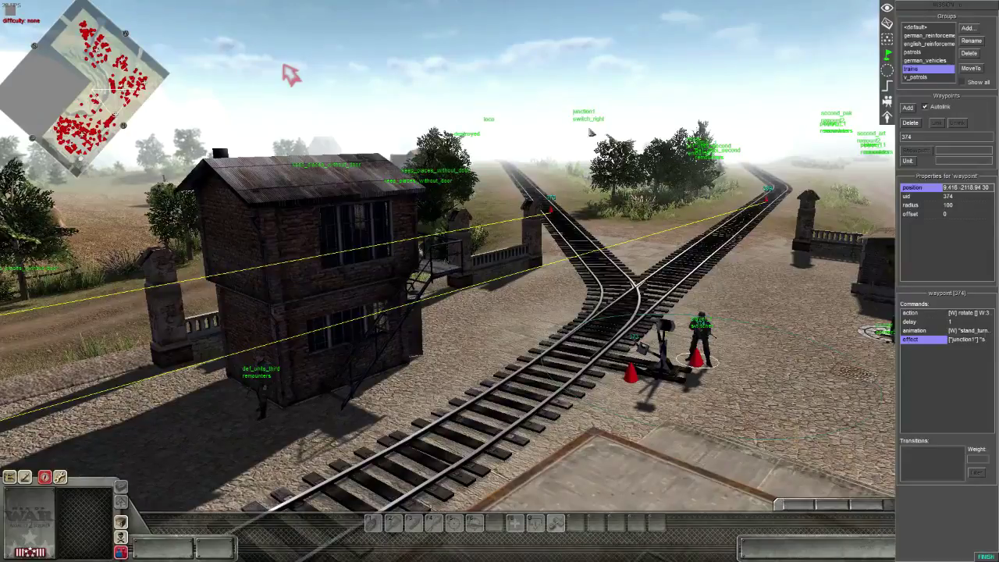
middle_click_drag(284, 66, 402, 53)
middle_click_drag(658, 319, 645, 326)
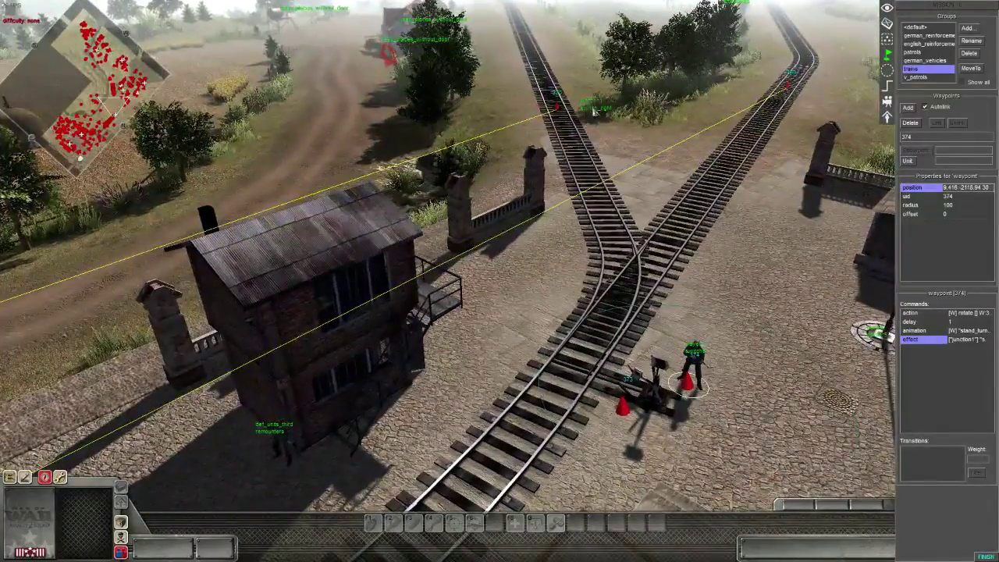
Reopen waypoint 374's effect command, check the effect choices for junction1, and keep the switch effect.
left_click(908, 332)
double_click(909, 340)
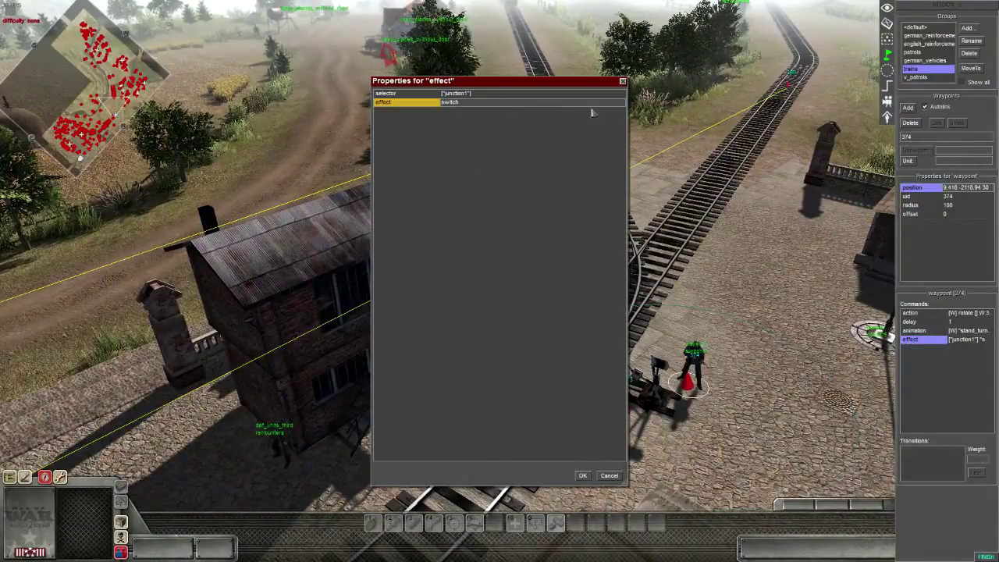
left_click(615, 105)
left_click(457, 140)
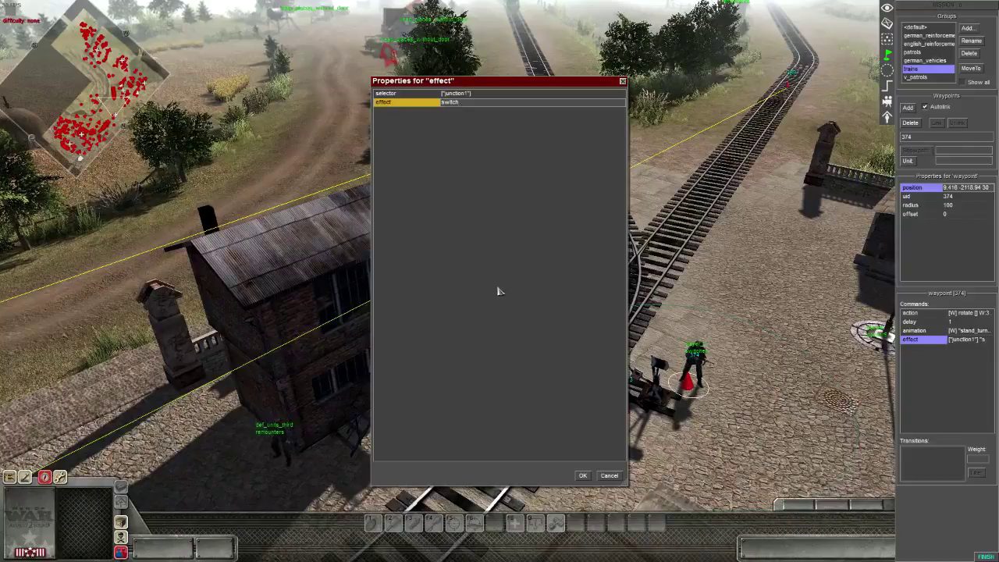
left_click(583, 475)
View the rail switch from the opposite side and return the running mission to editing mode.
middle_click_drag(587, 461, 450, 320)
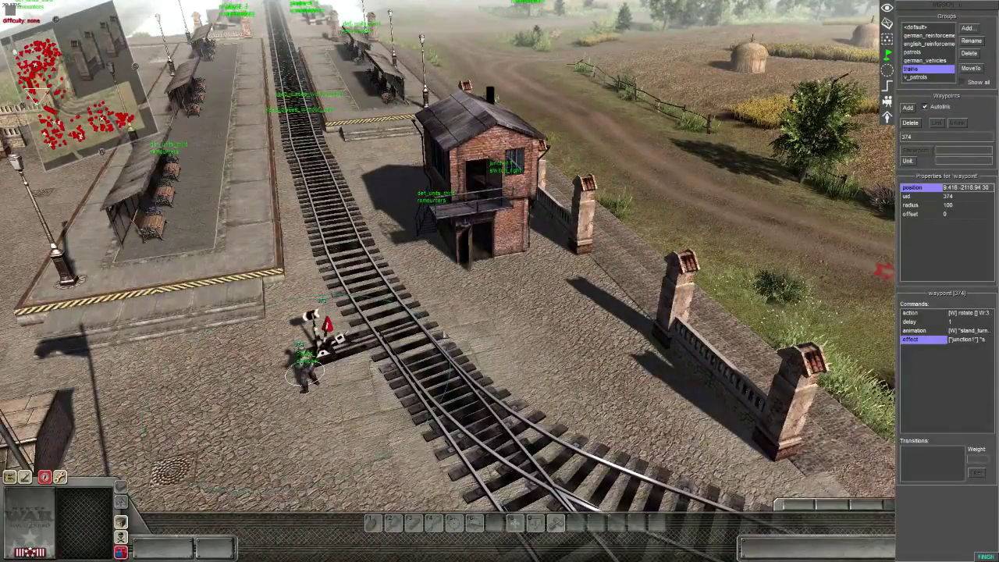
key("alt+e")
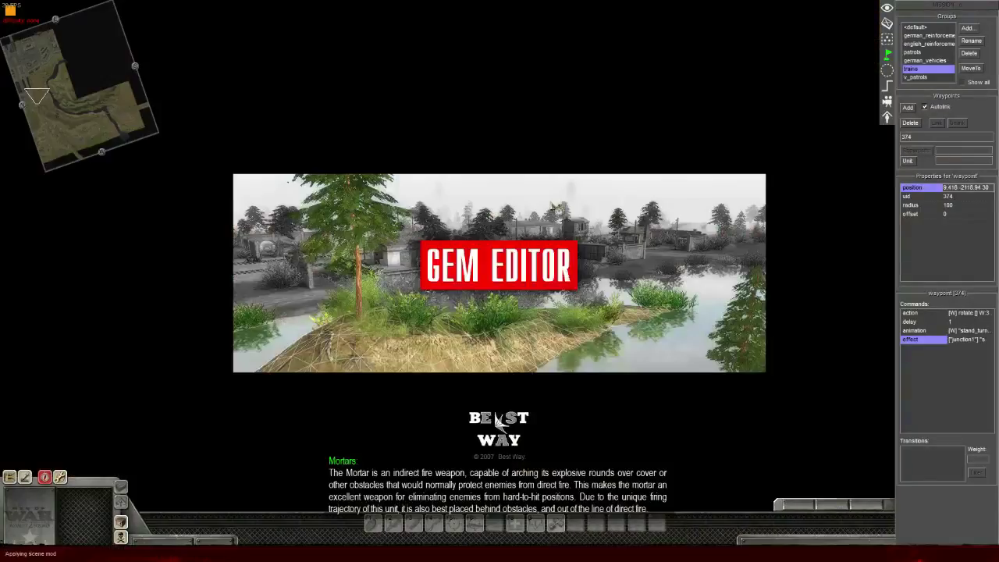